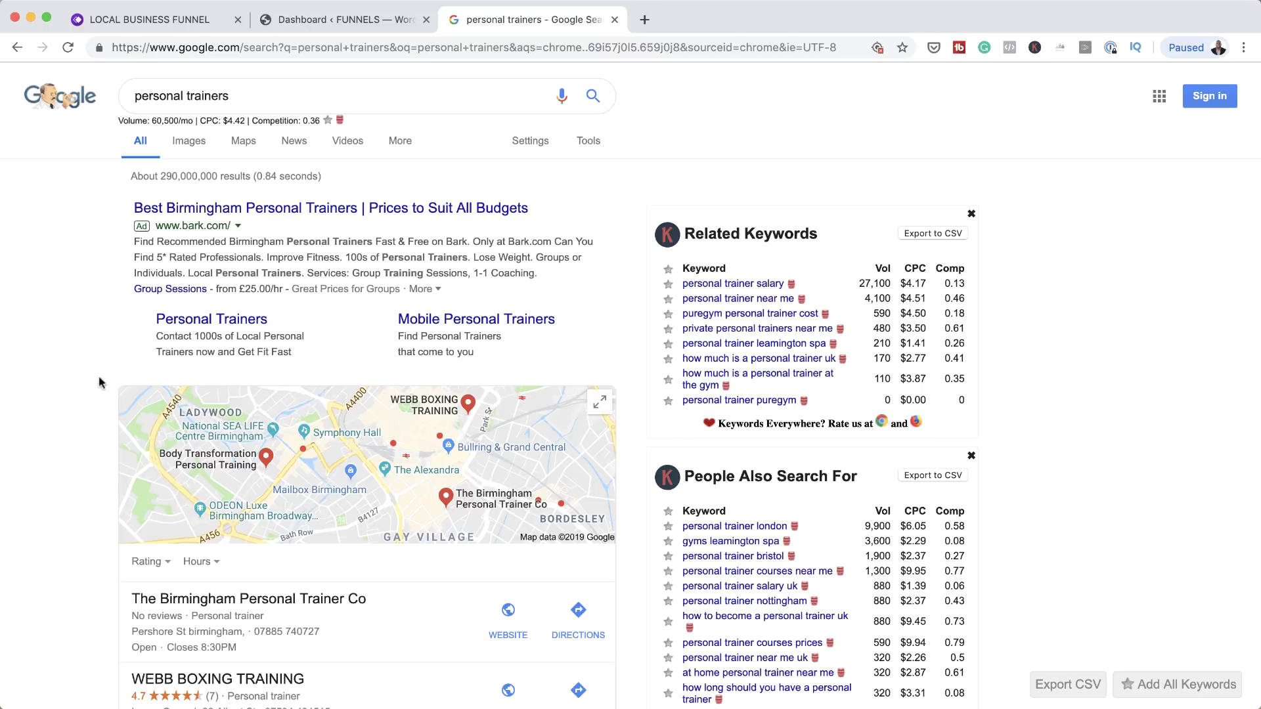
- Expand the local results for personal trainers and open the Simon King Fitness listing
scroll(85, 446, "down", 5)
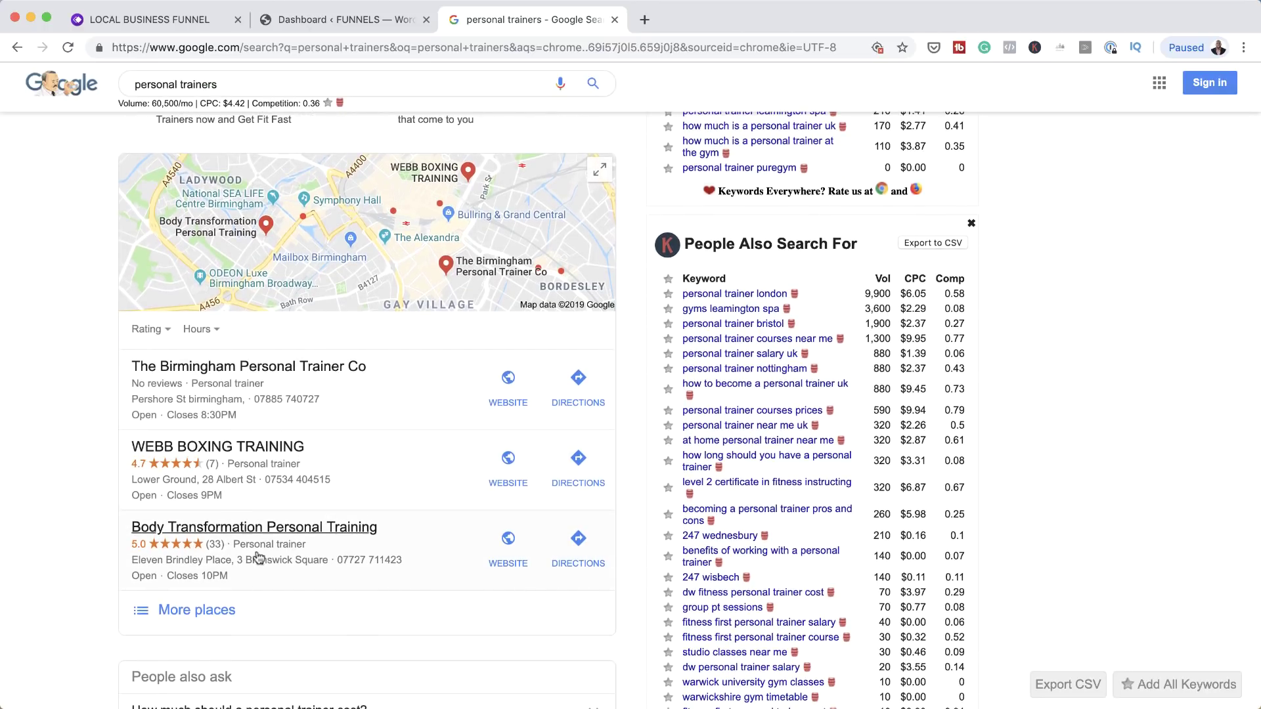
left_click(218, 611)
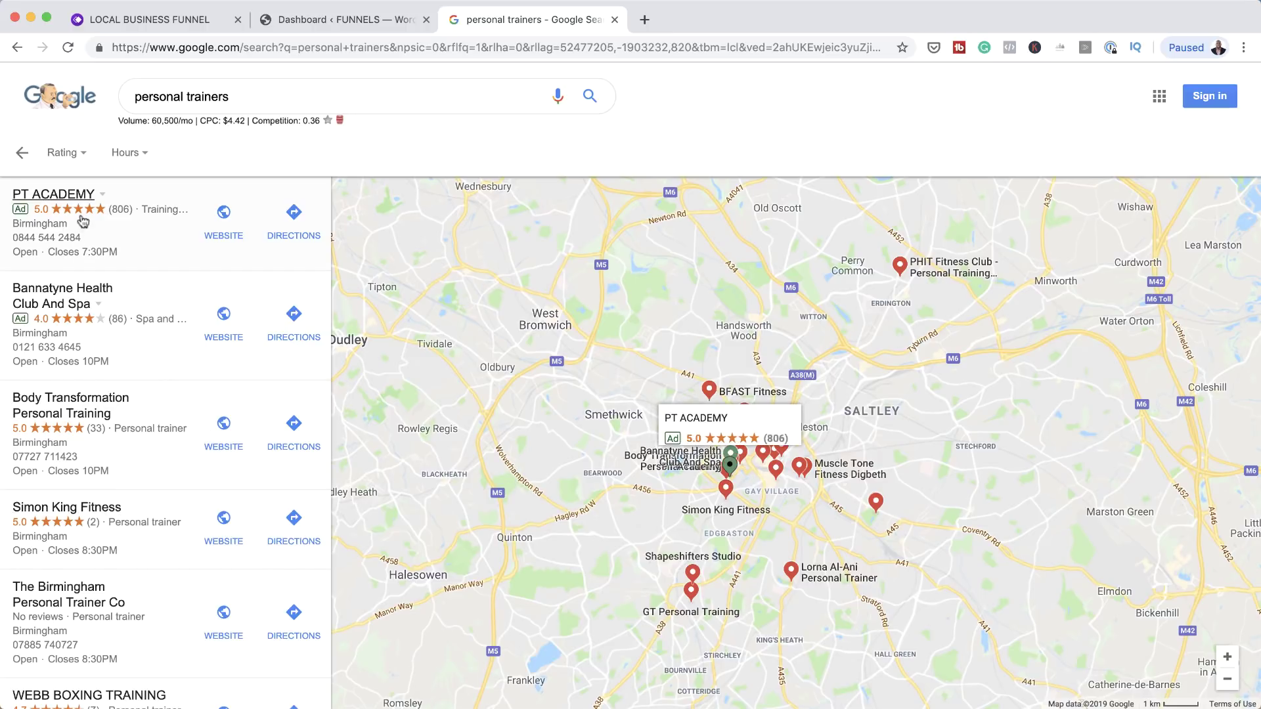
left_click(110, 512)
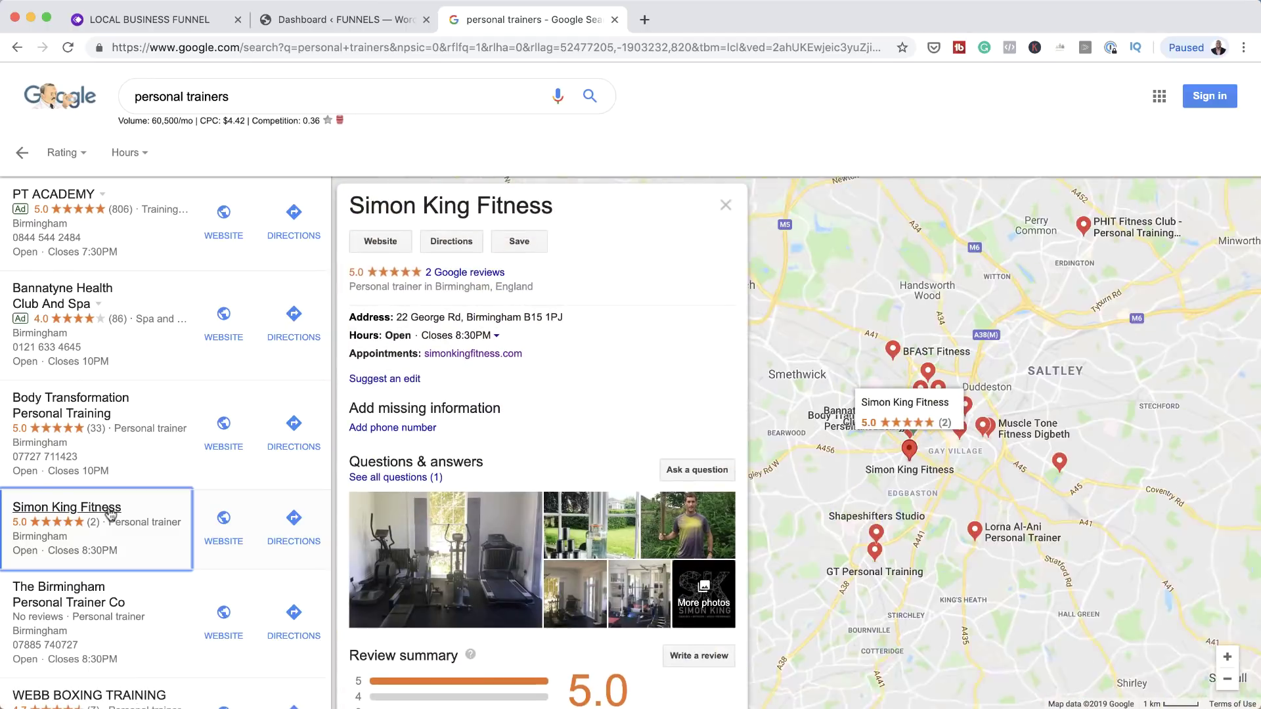
- Examine the Simon King Fitness listing's business details, photos and Google reviews
scroll(576, 401, "down", 1)
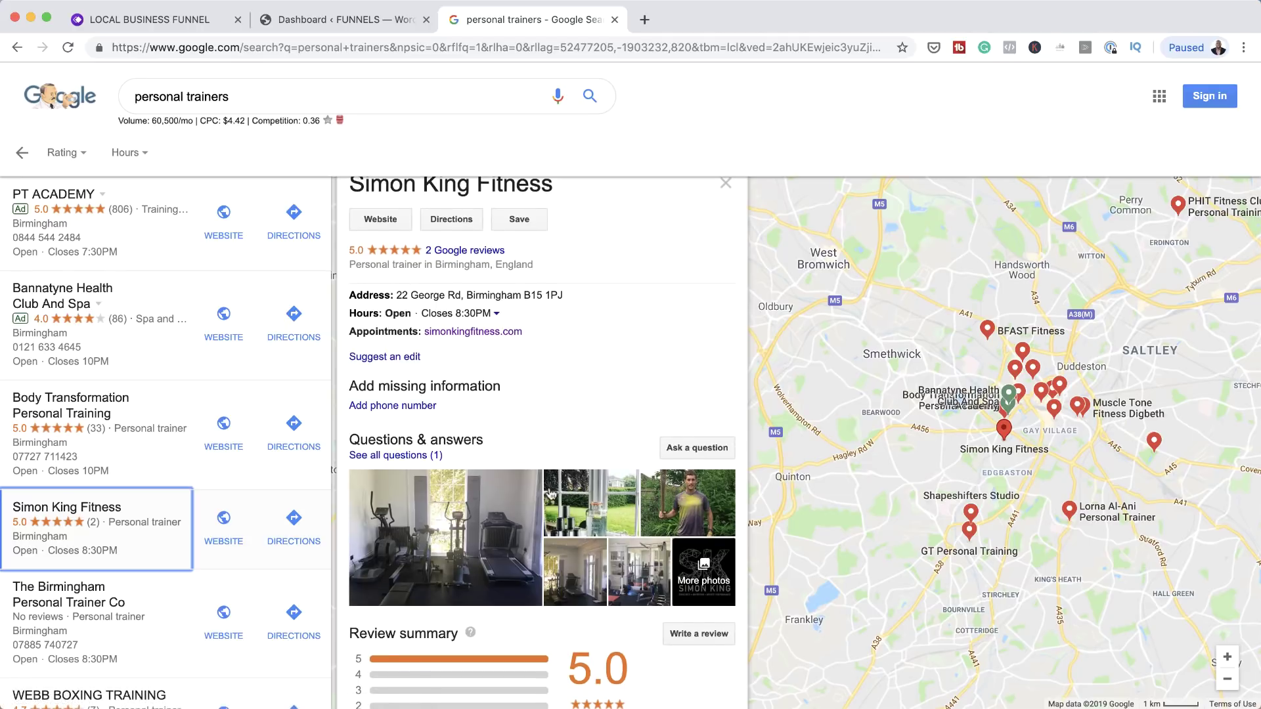
scroll(551, 493, "down", 3)
scroll(550, 493, "down", 2)
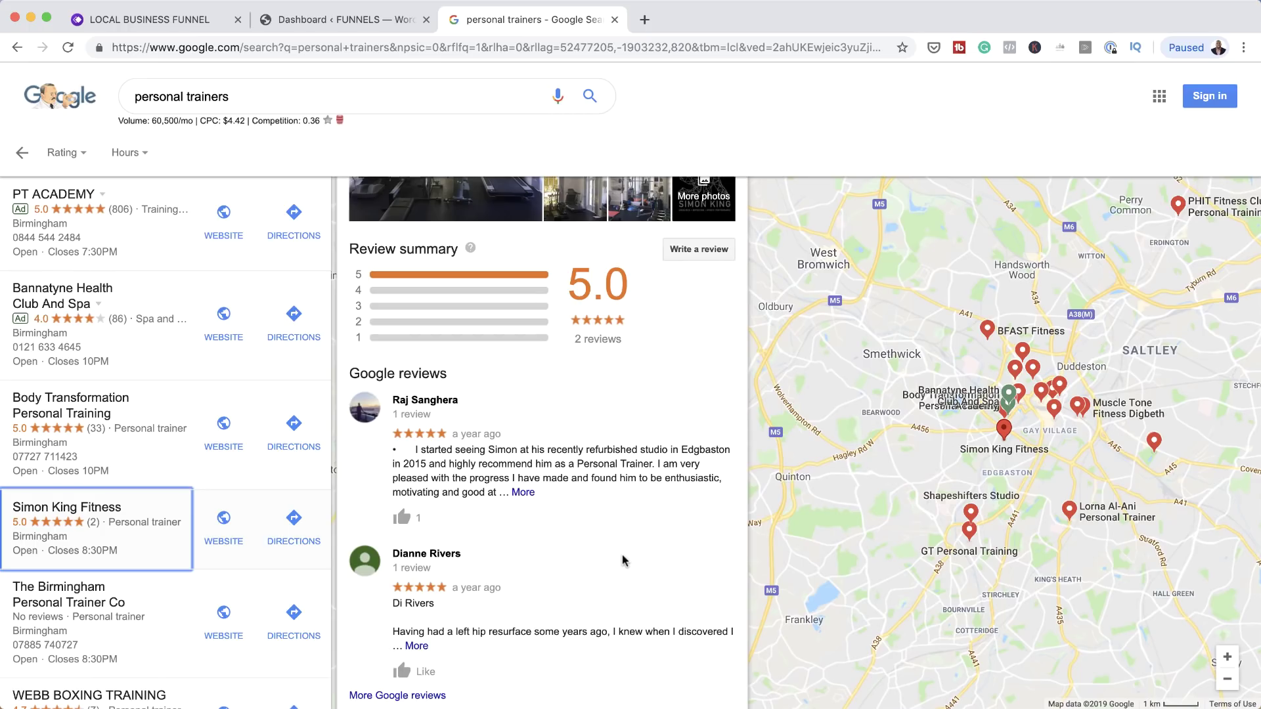
scroll(622, 559, "up", 5)
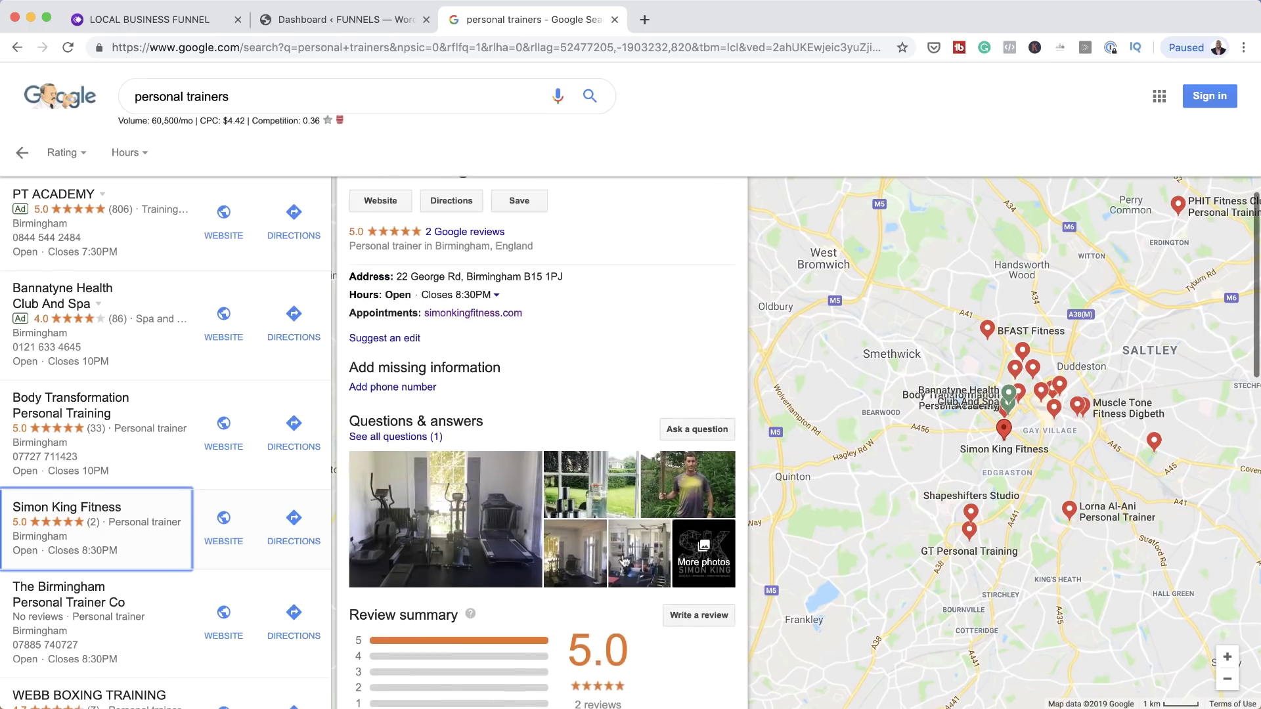
scroll(624, 562, "up", 1)
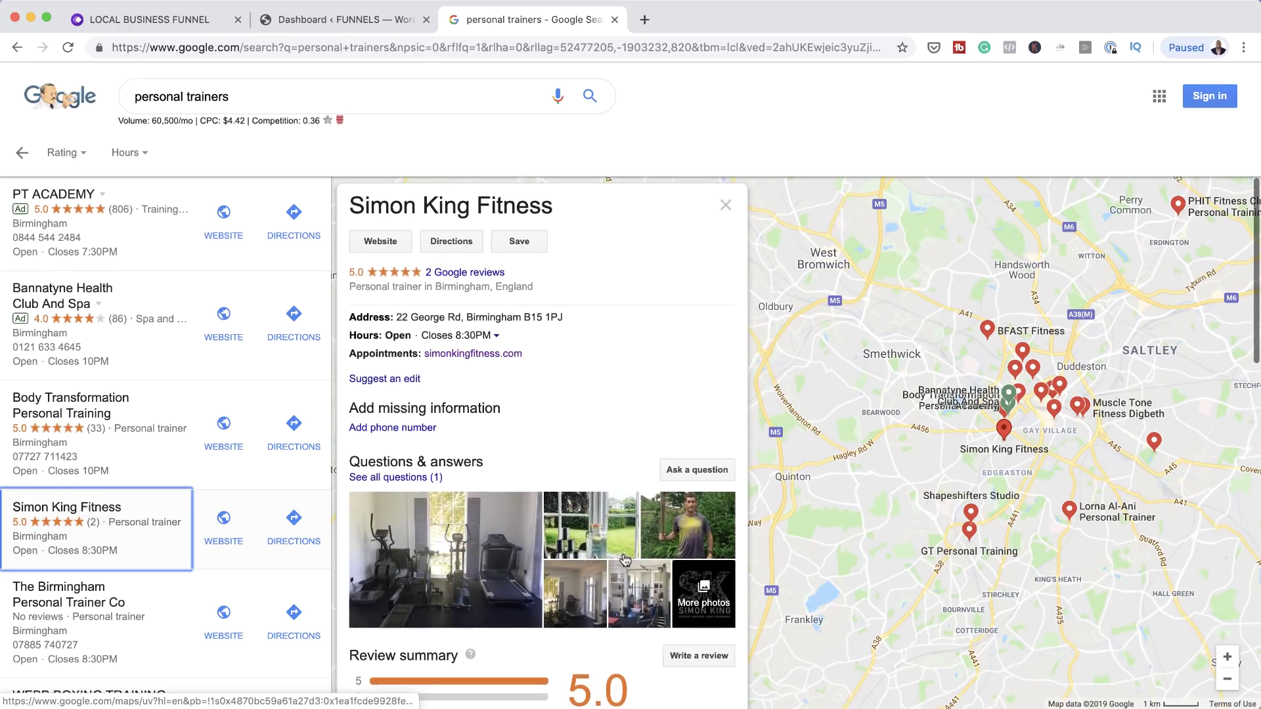
- Visit the Simon King Fitness website from its listing and look through the whole home page
left_click(473, 354)
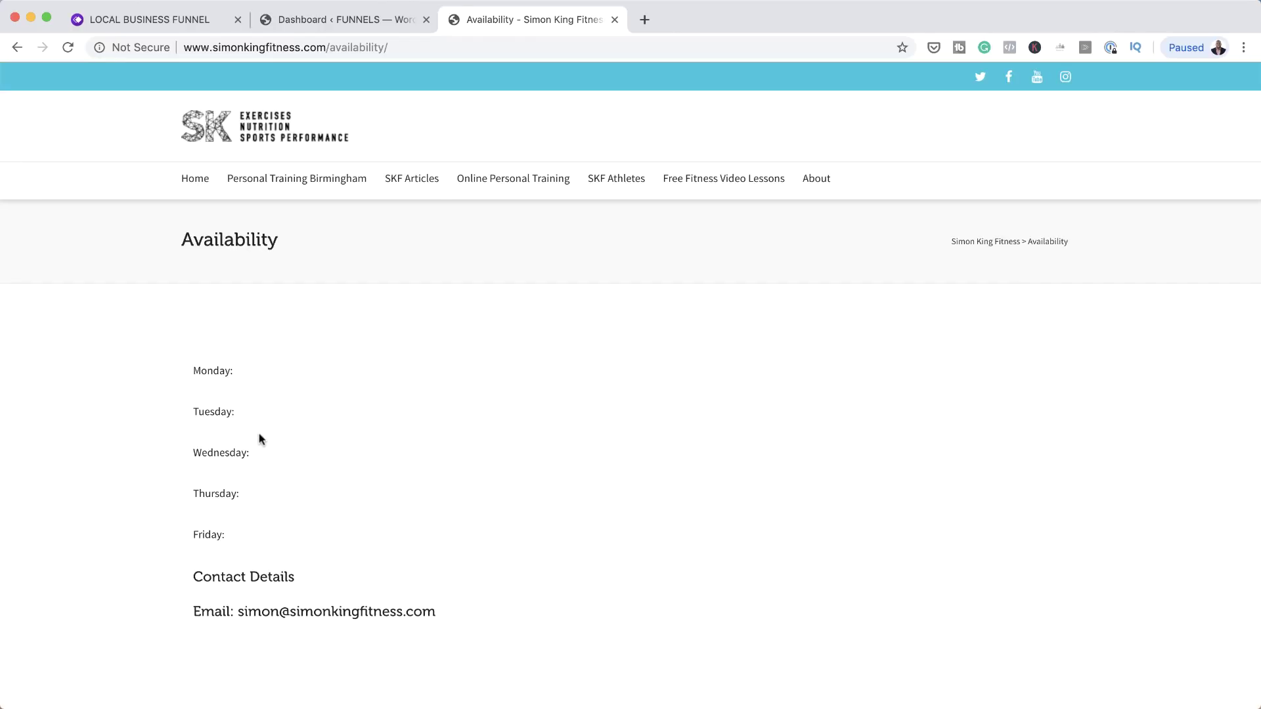
left_click(196, 178)
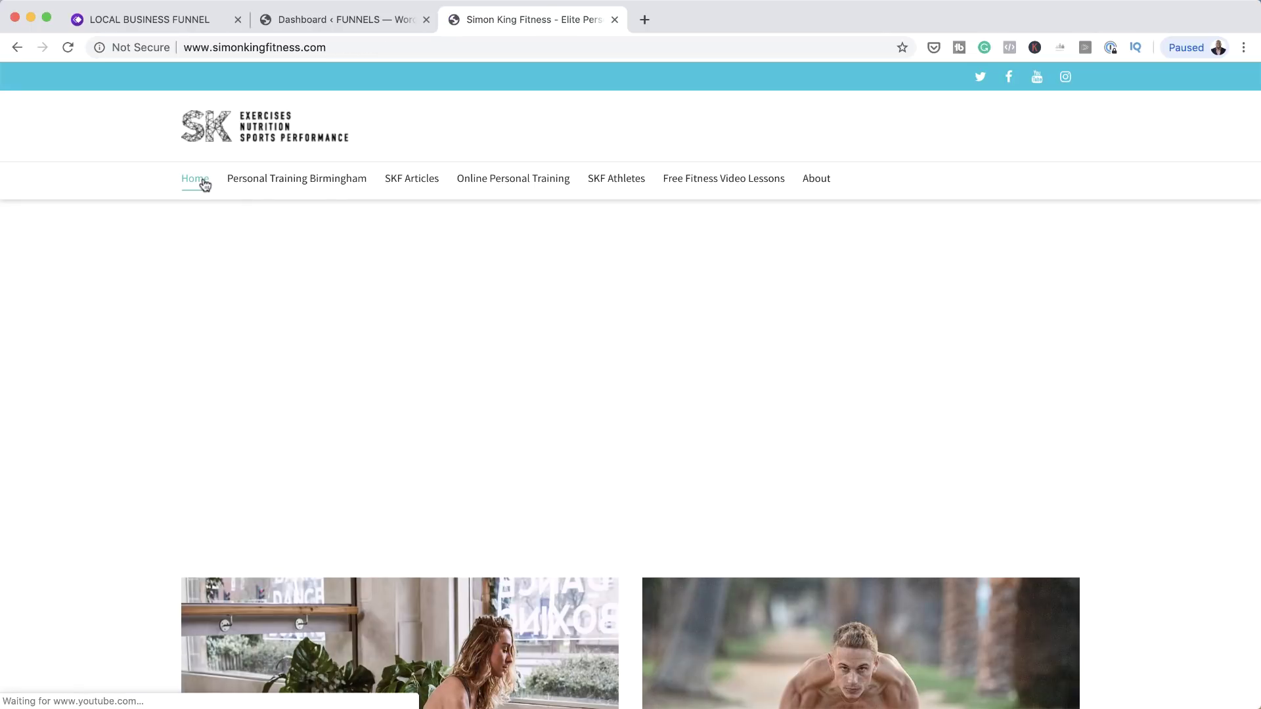
scroll(1186, 476, "down", 2)
scroll(1186, 476, "down", 5)
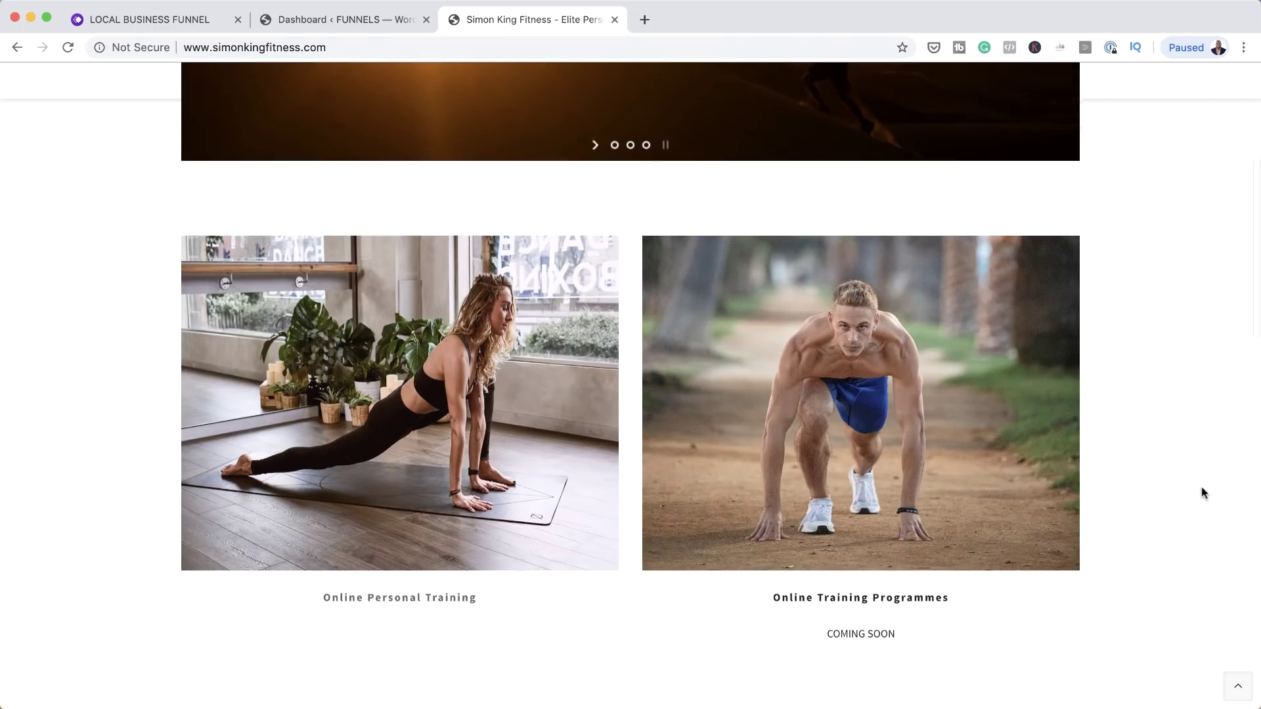
scroll(1202, 489, "up", 5)
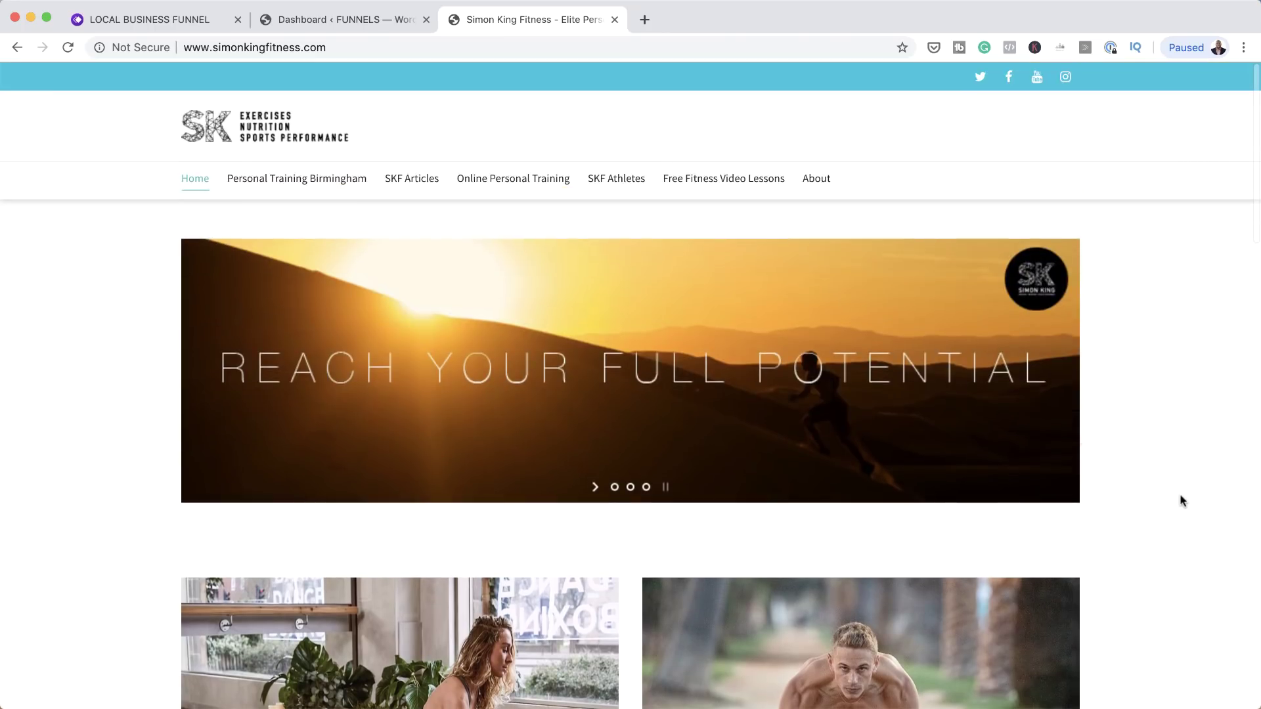
scroll(1182, 501, "down", 15)
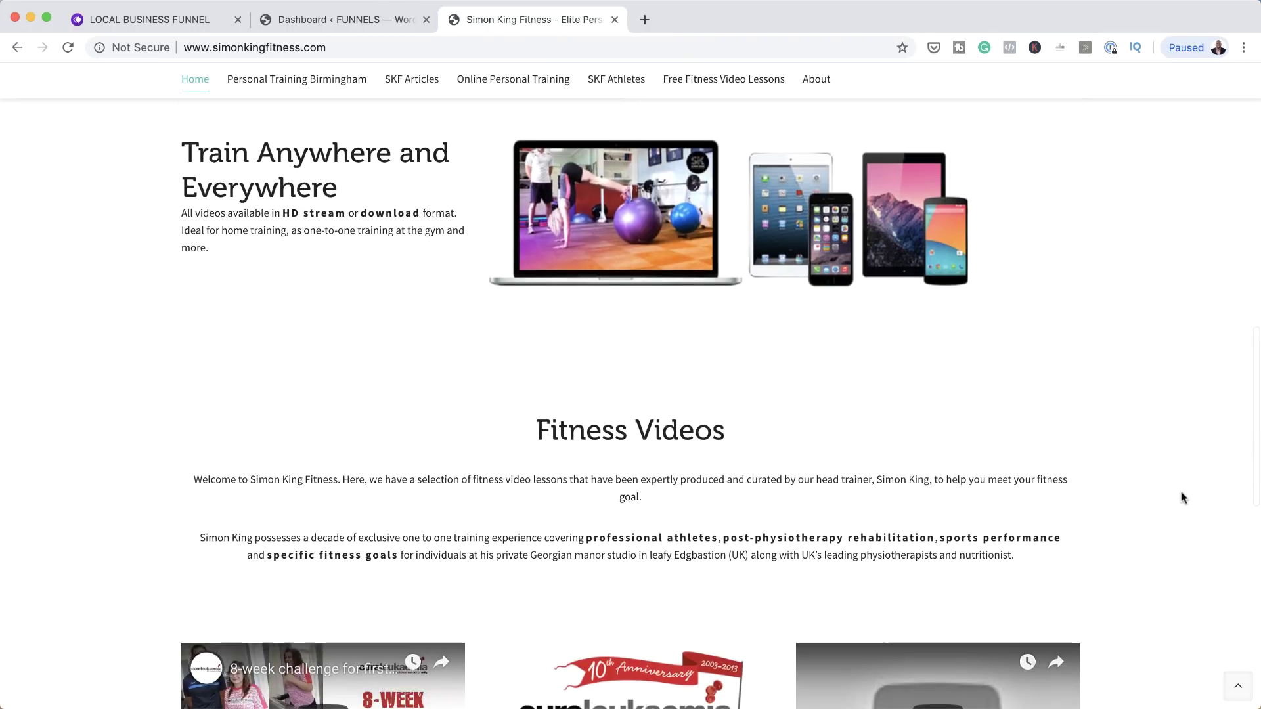
scroll(1182, 497, "down", 10)
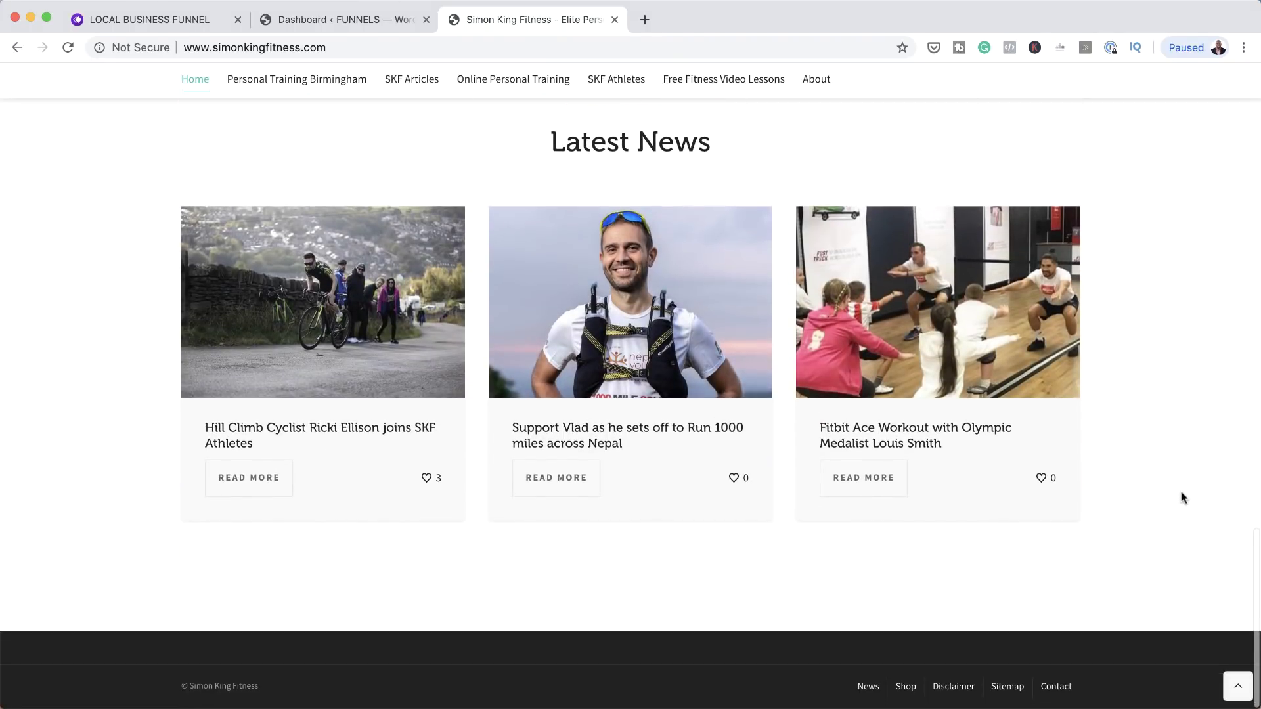
scroll(1182, 497, "up", 20)
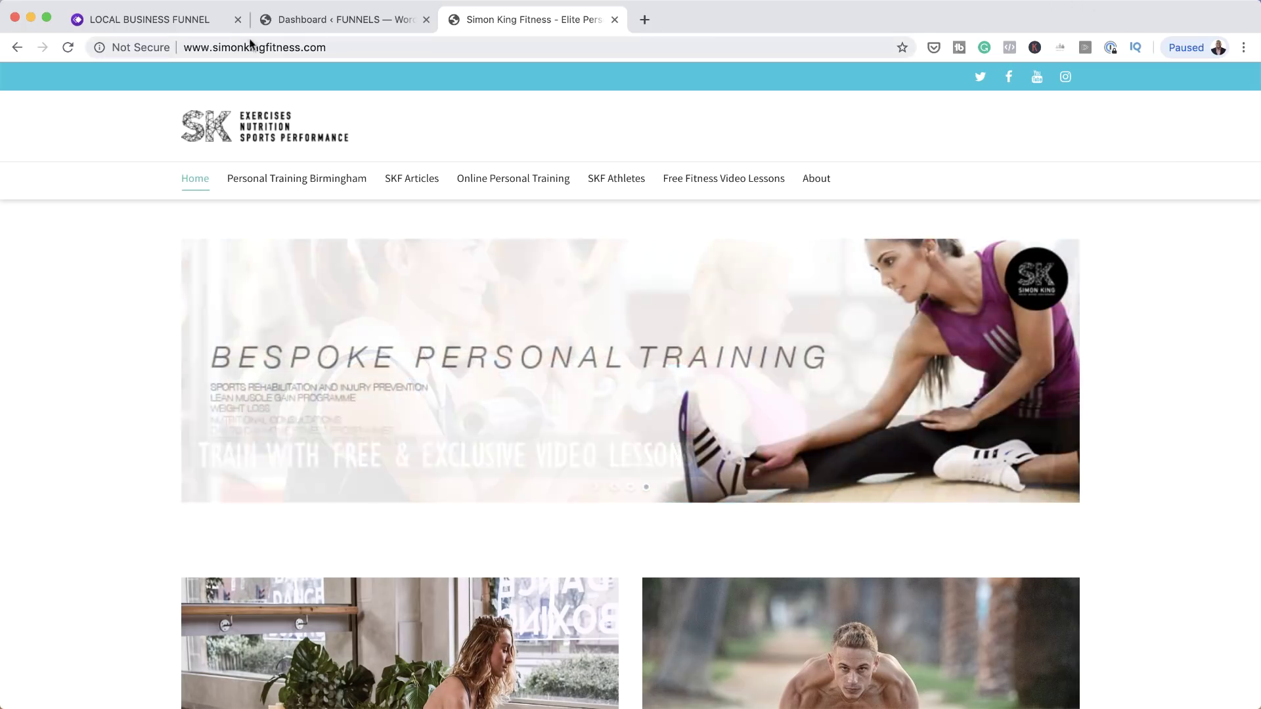
- Switch to the FUNNELS WordPress site, view its front page and return to the dashboard
left_click(357, 21)
mouse_move(85, 82)
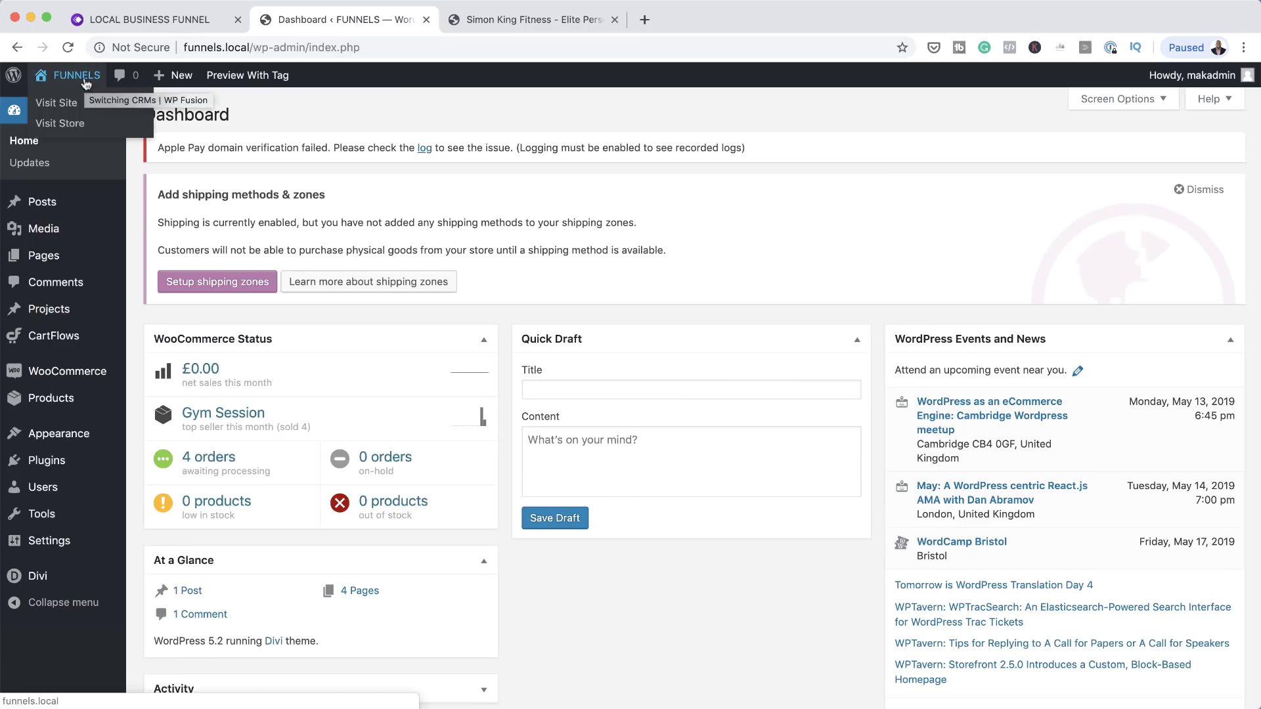
left_click(67, 107)
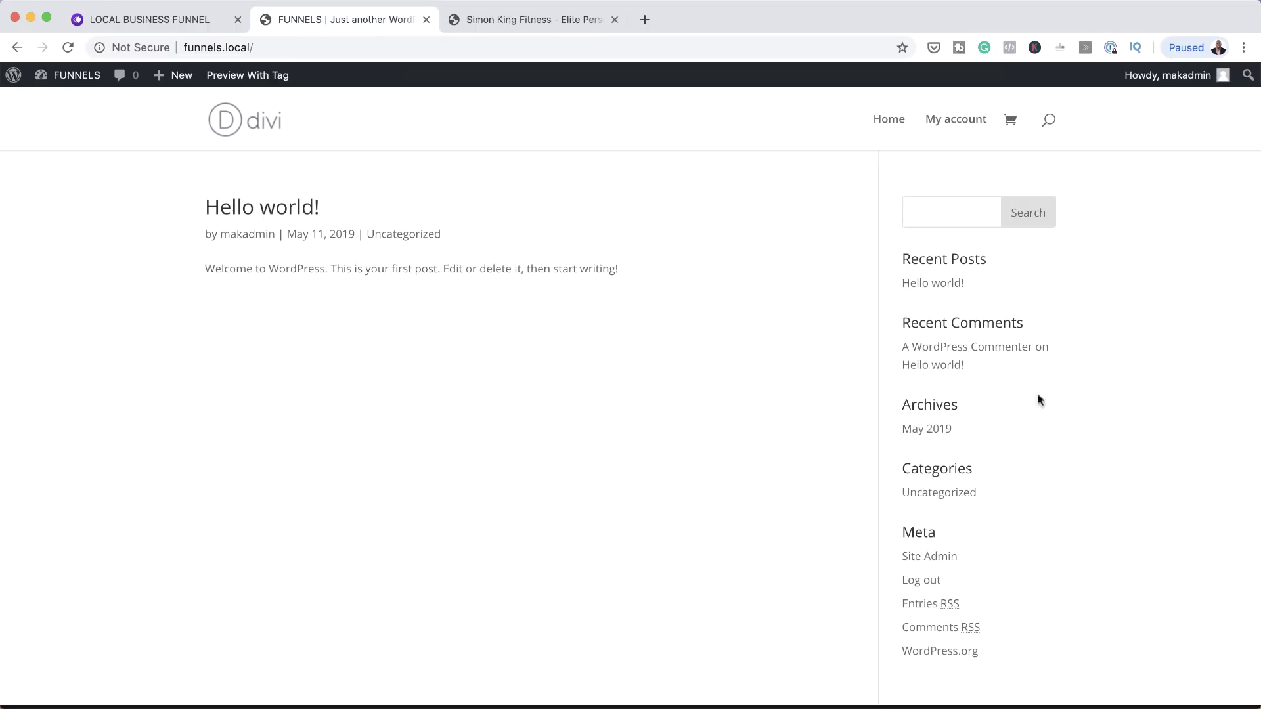
mouse_move(78, 82)
left_click(74, 105)
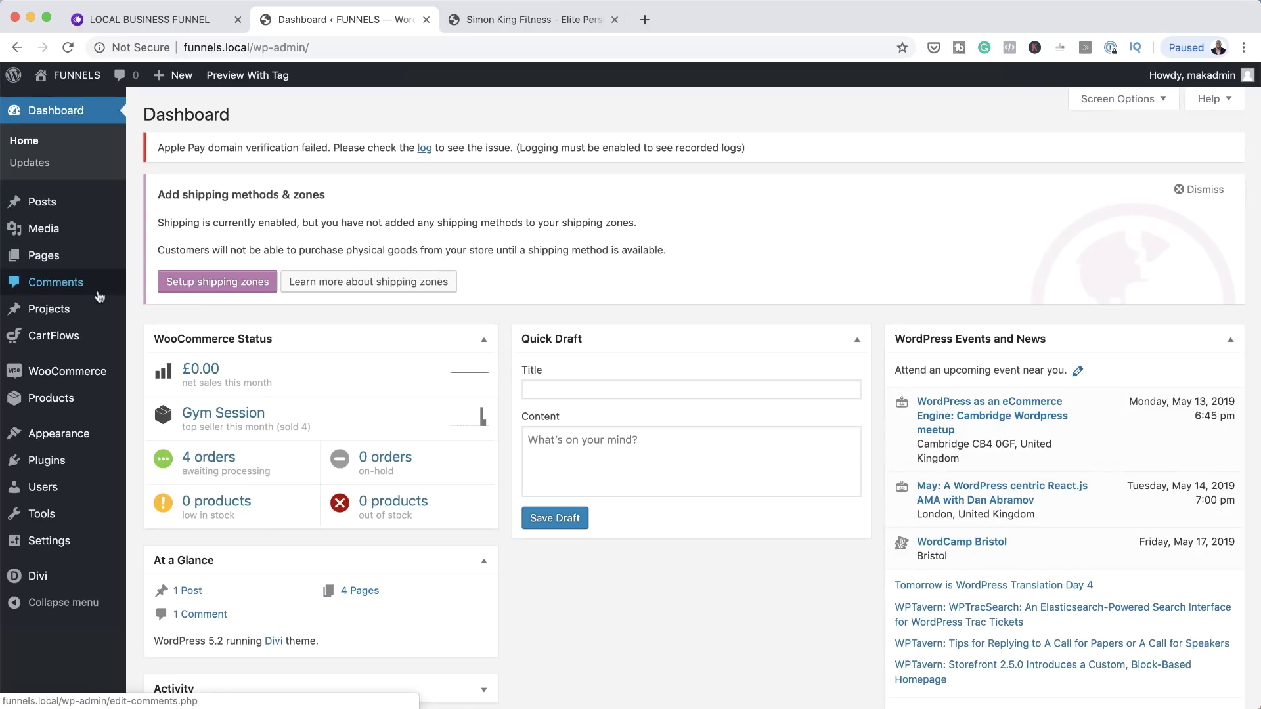
- Open the CartFlows flows and compare the Free Session landing page with the Simon King Fitness website
mouse_move(82, 339)
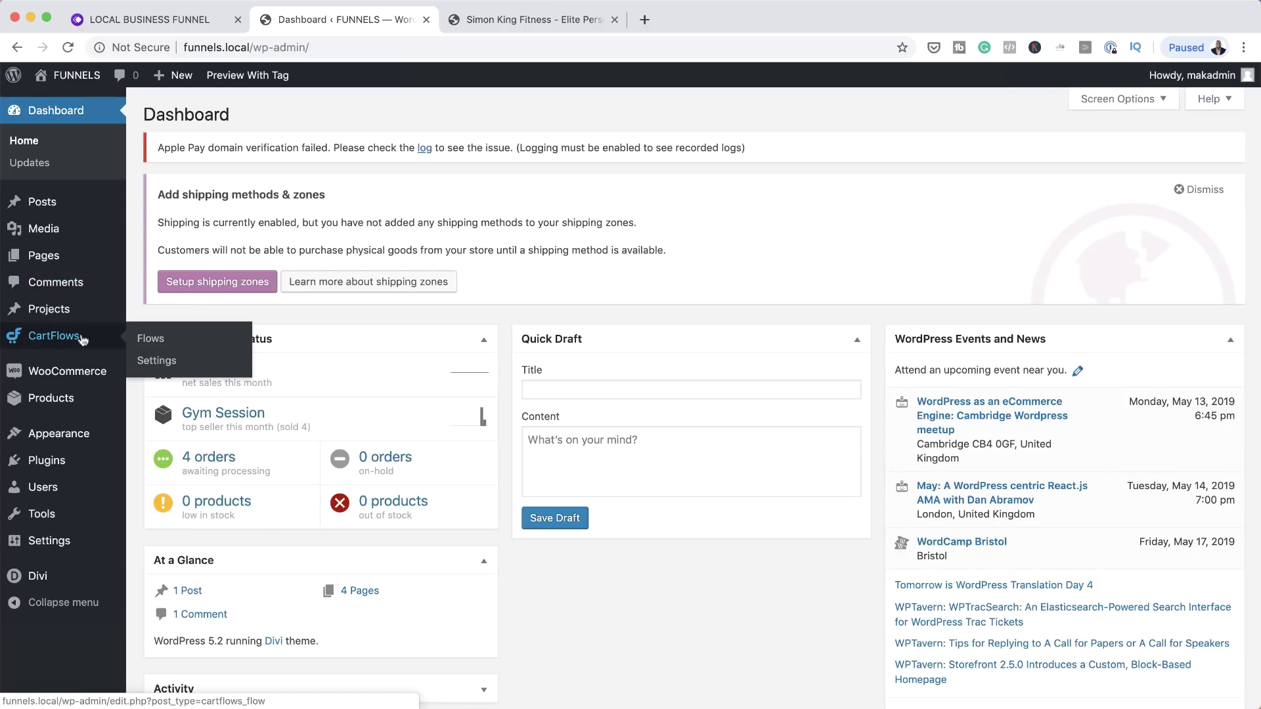
left_click(150, 339)
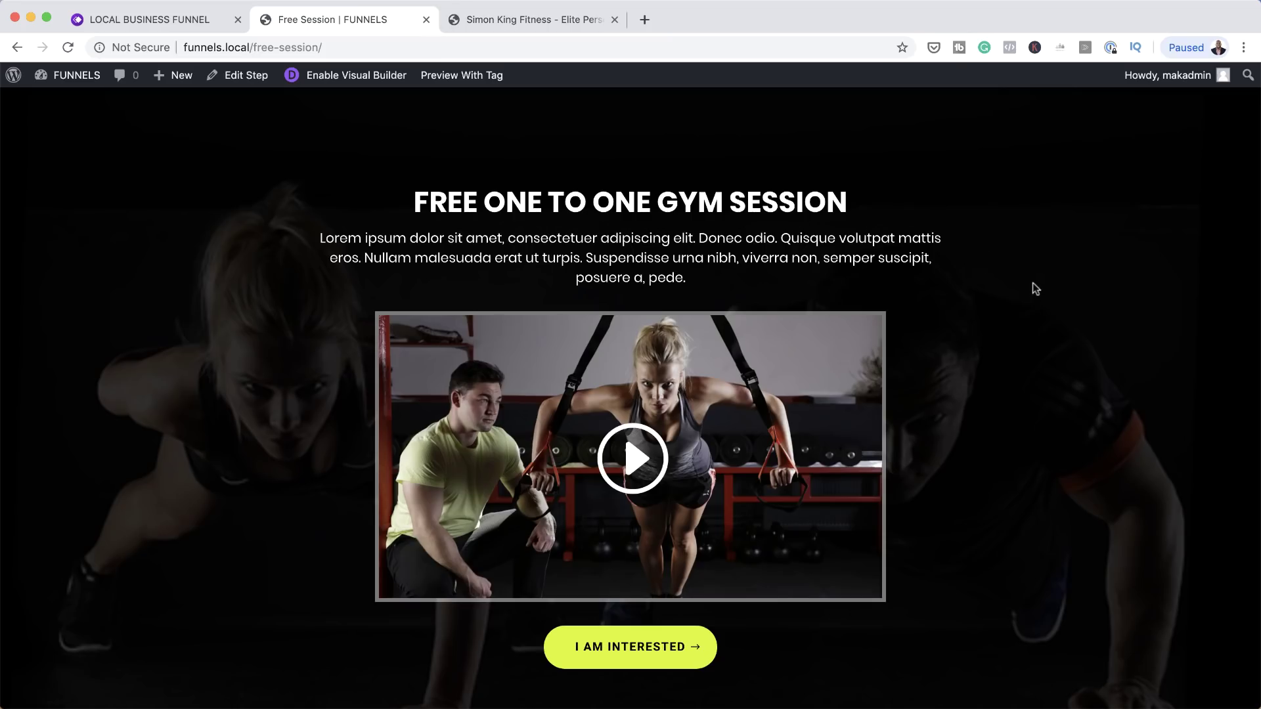
left_click(563, 22)
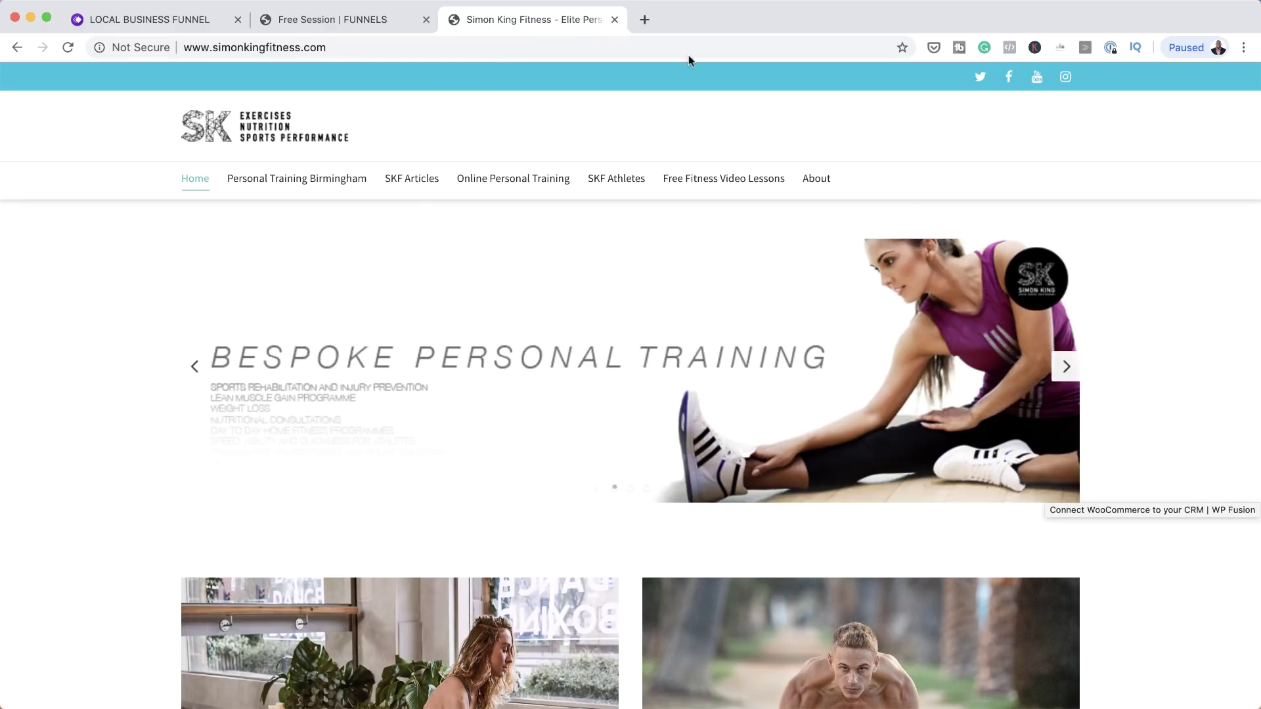
left_click(322, 20)
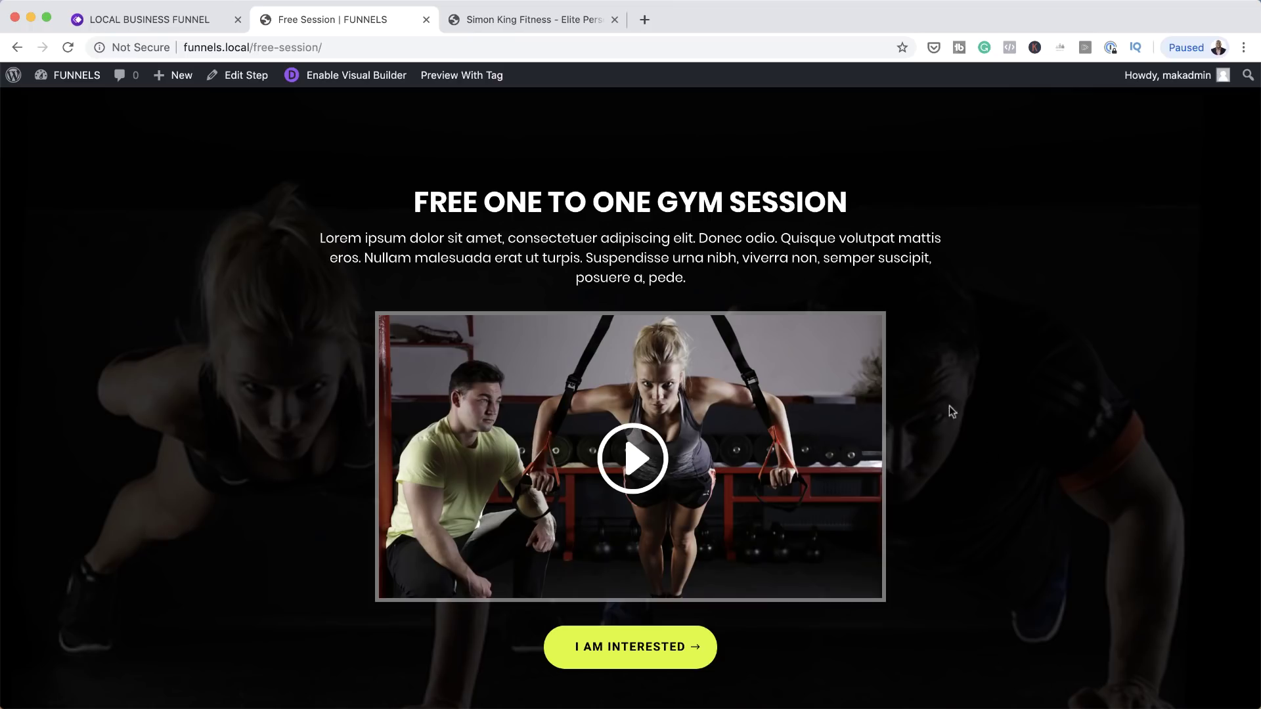
left_click(513, 20)
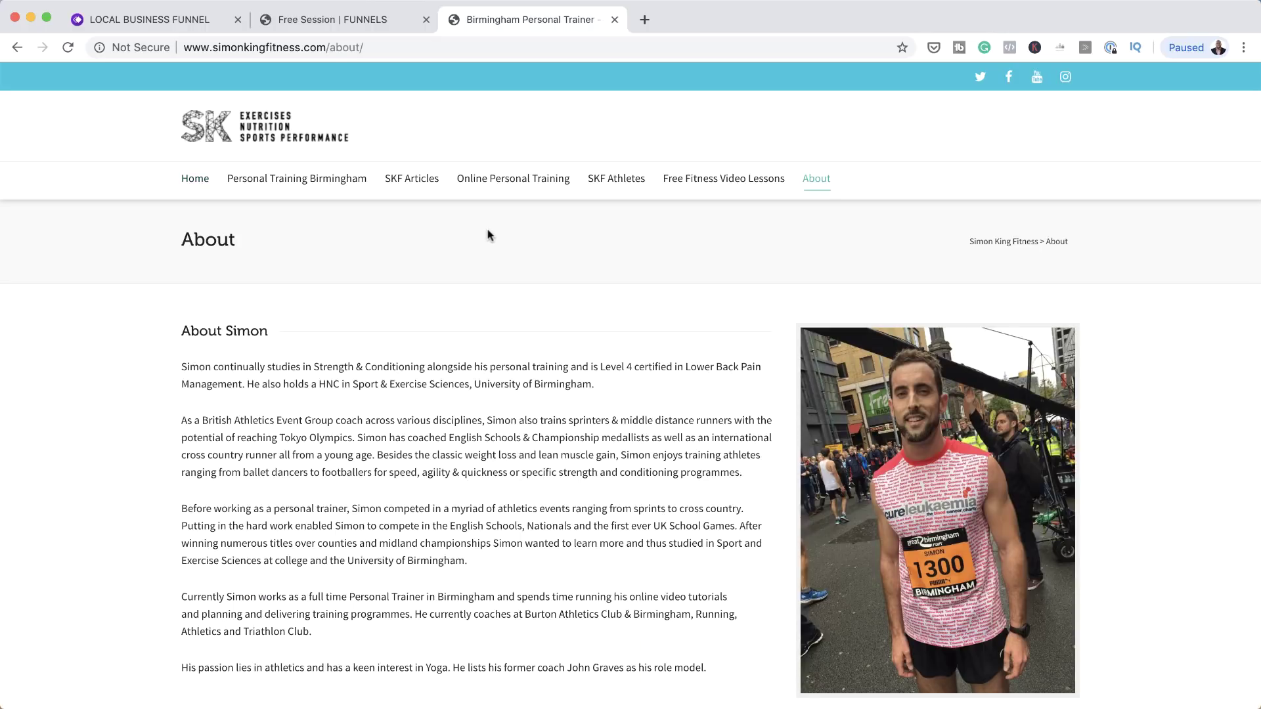
mouse_move(204, 186)
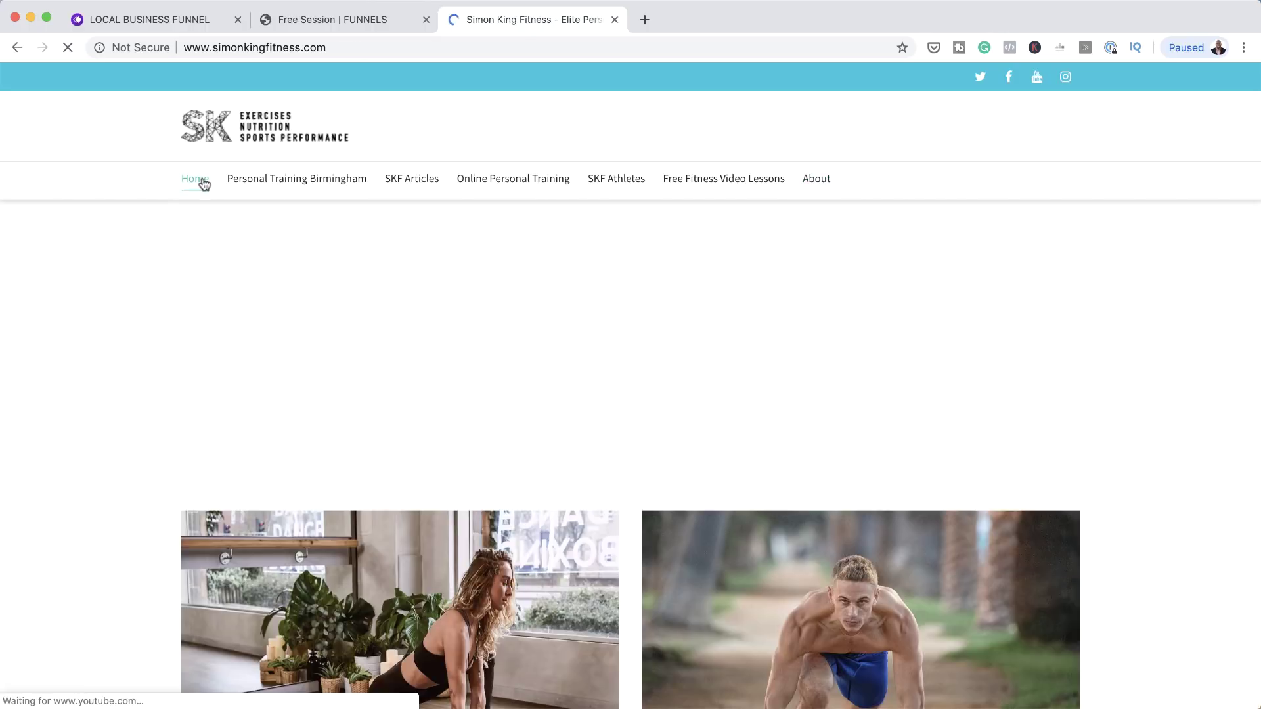
left_click(383, 20)
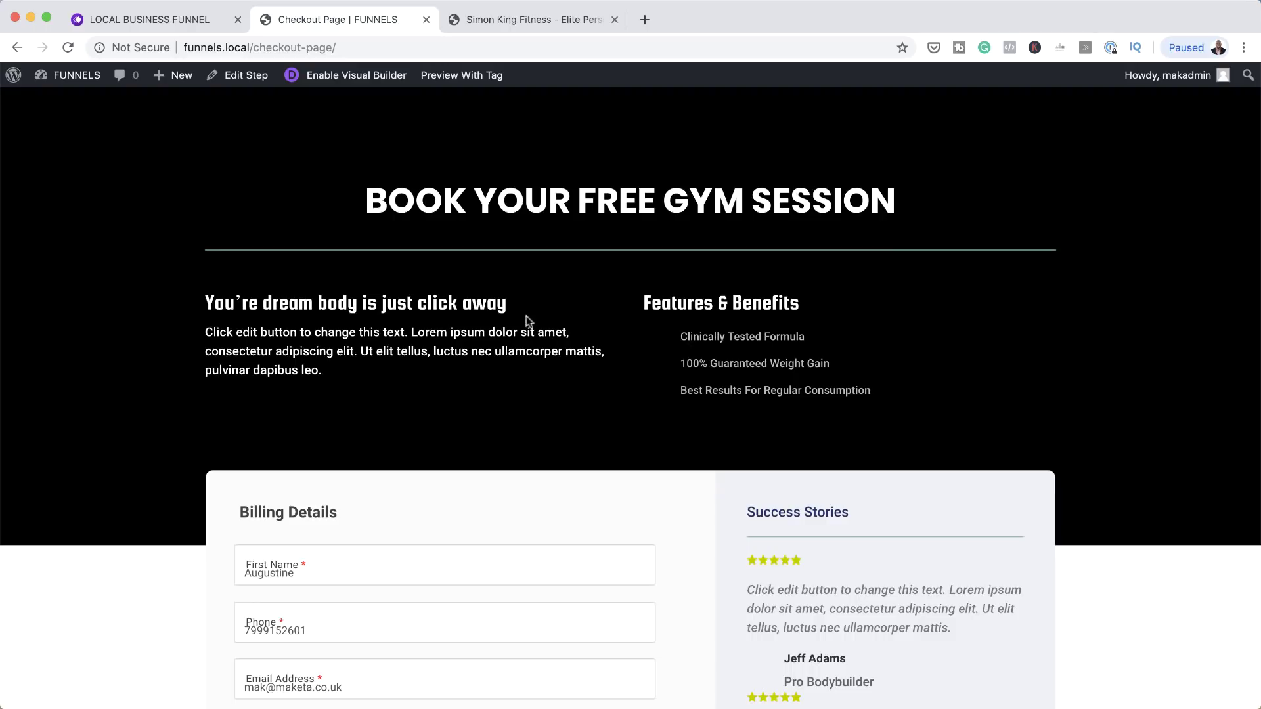
- Examine the first name, phone and email fields and the order summary on the funnel's checkout page
scroll(1133, 381, "down", 5)
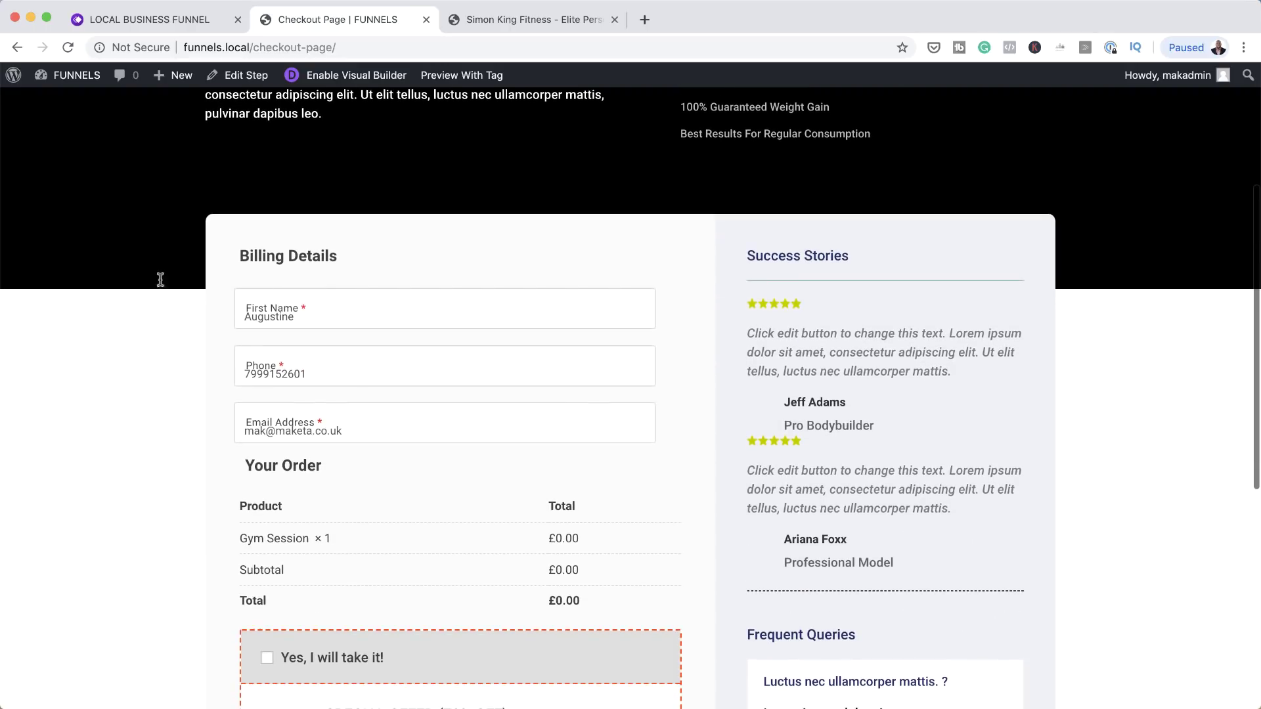
left_click(301, 317)
left_click(690, 379)
scroll(686, 507, "down", 2)
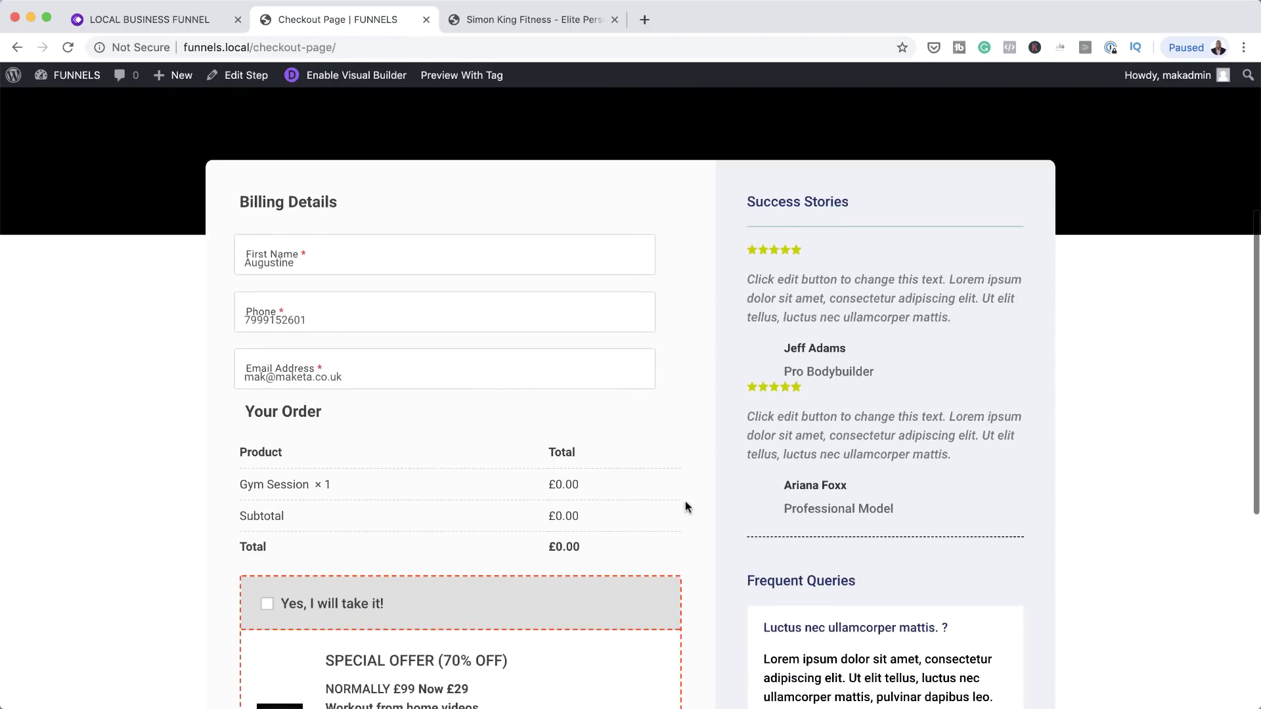
scroll(686, 507, "down", 1)
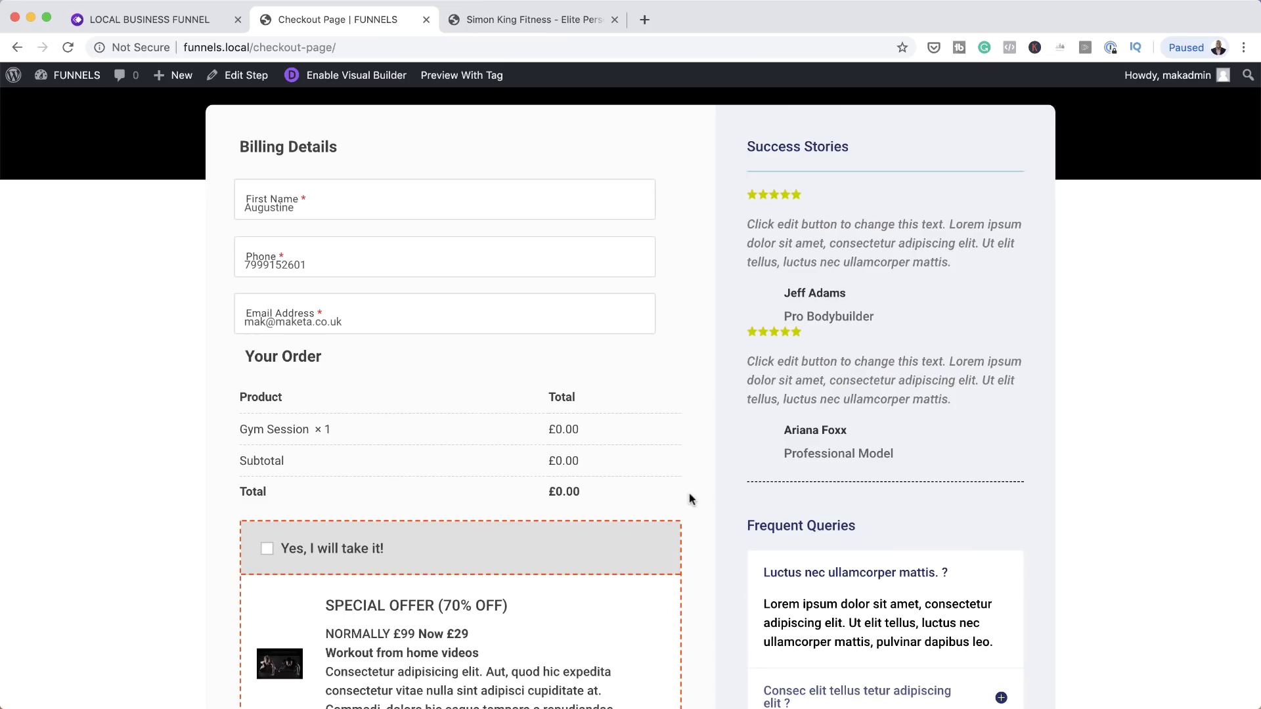
left_click(318, 200)
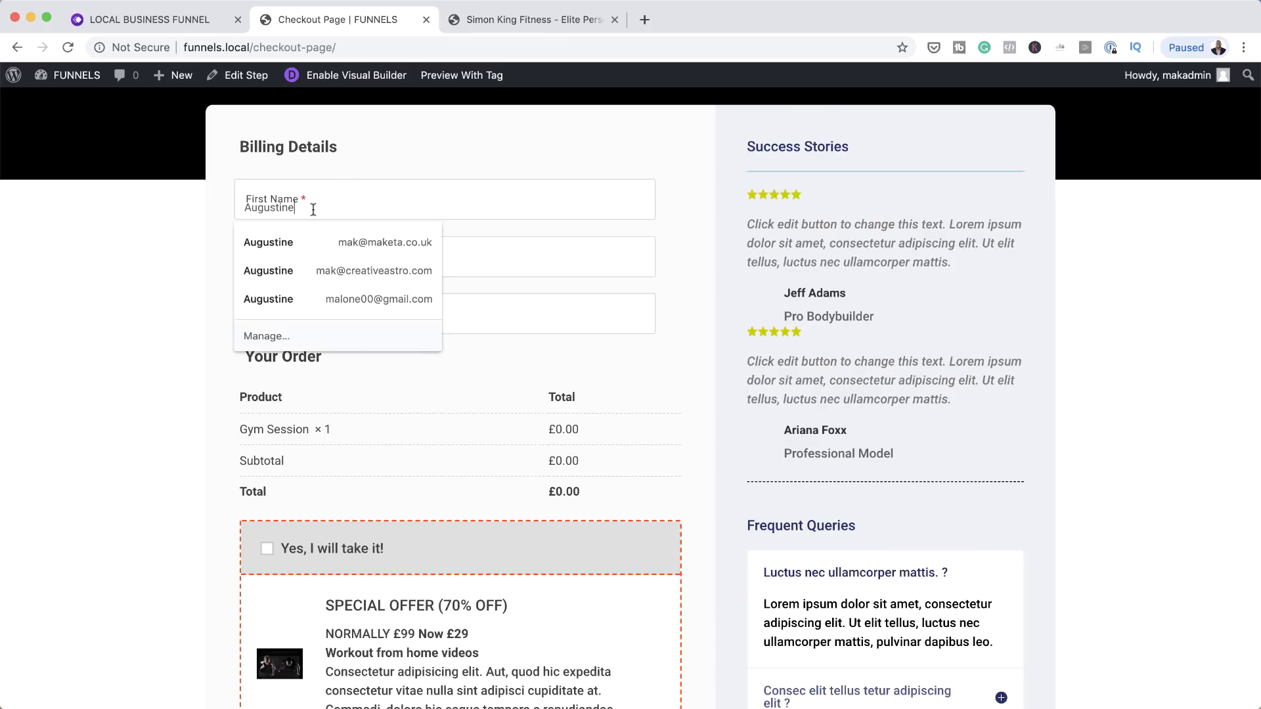
left_click(120, 272)
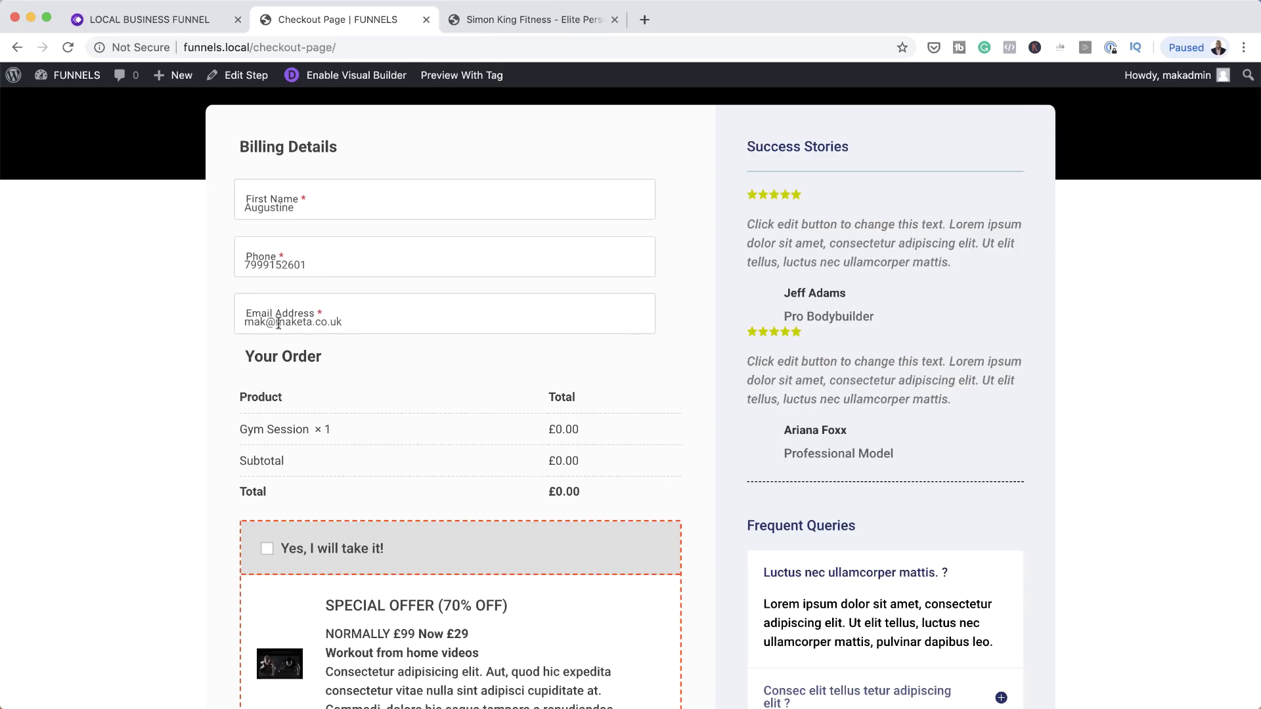
- Review the special offer at checkout, place the free Gym Session order and view the thank-you page
scroll(205, 473, "down", 3)
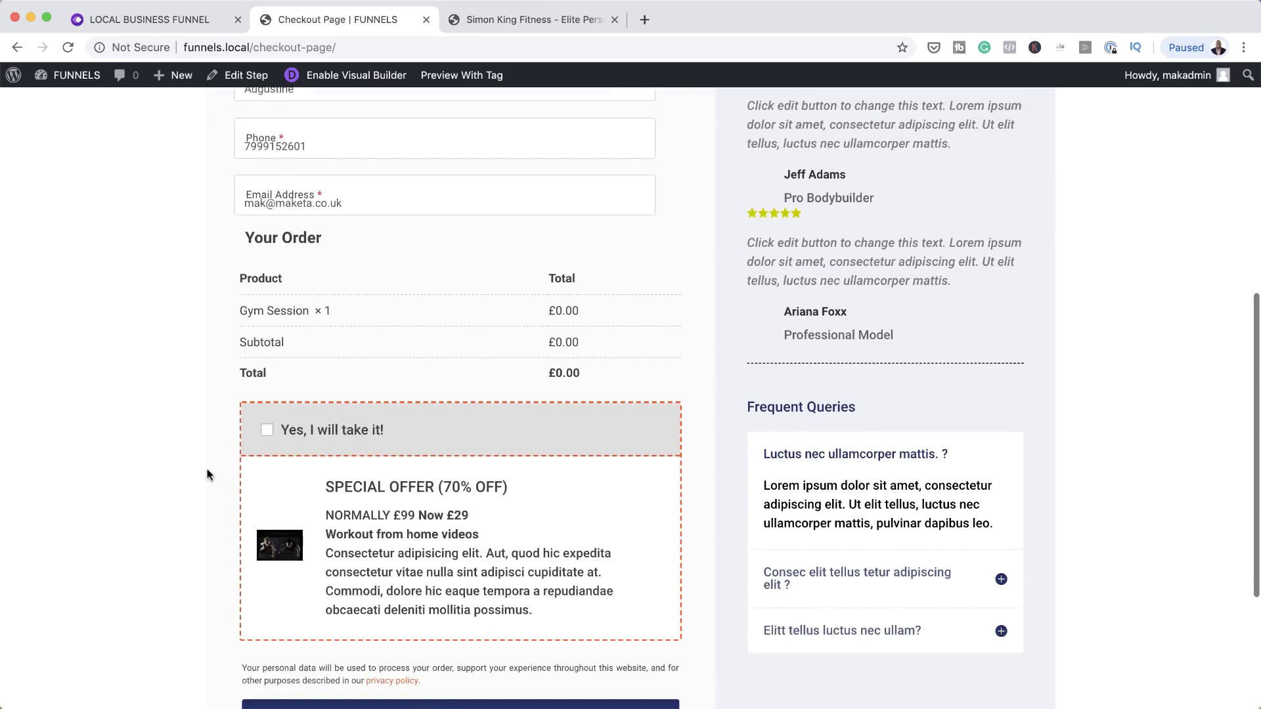
scroll(207, 474, "down", 1)
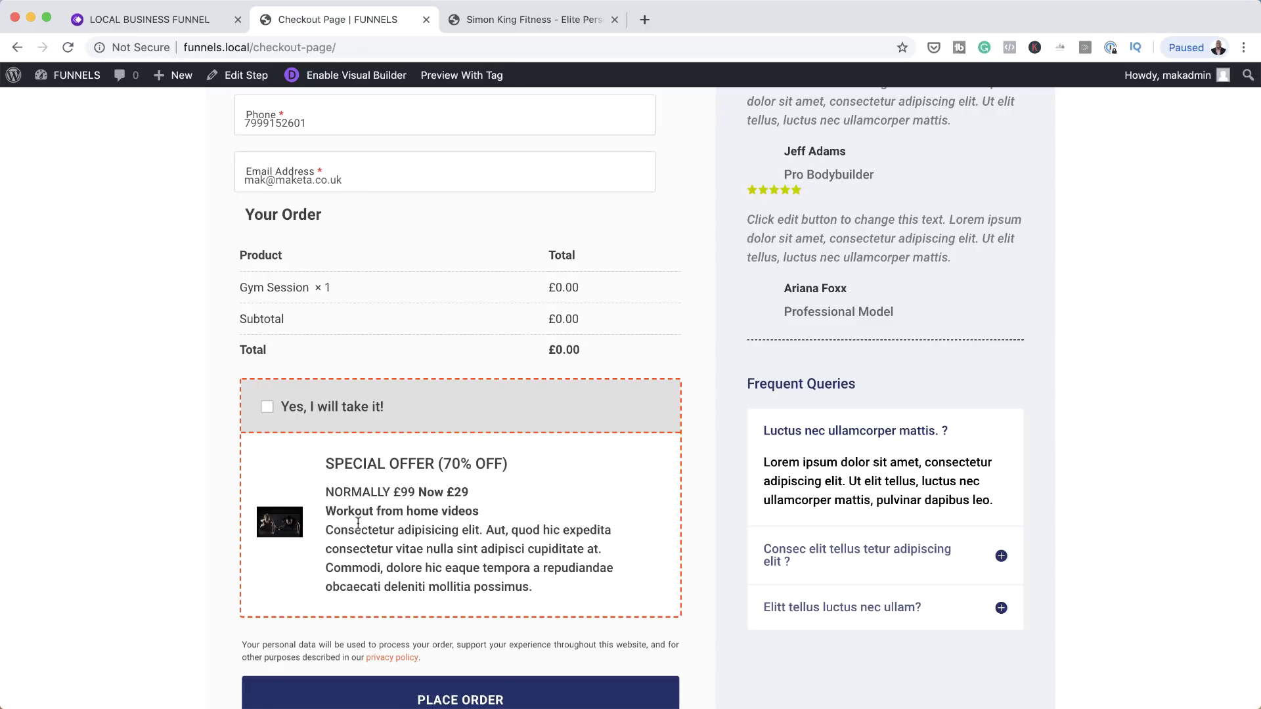
left_click(267, 408)
scroll(655, 433, "down", 1)
scroll(655, 434, "down", 3)
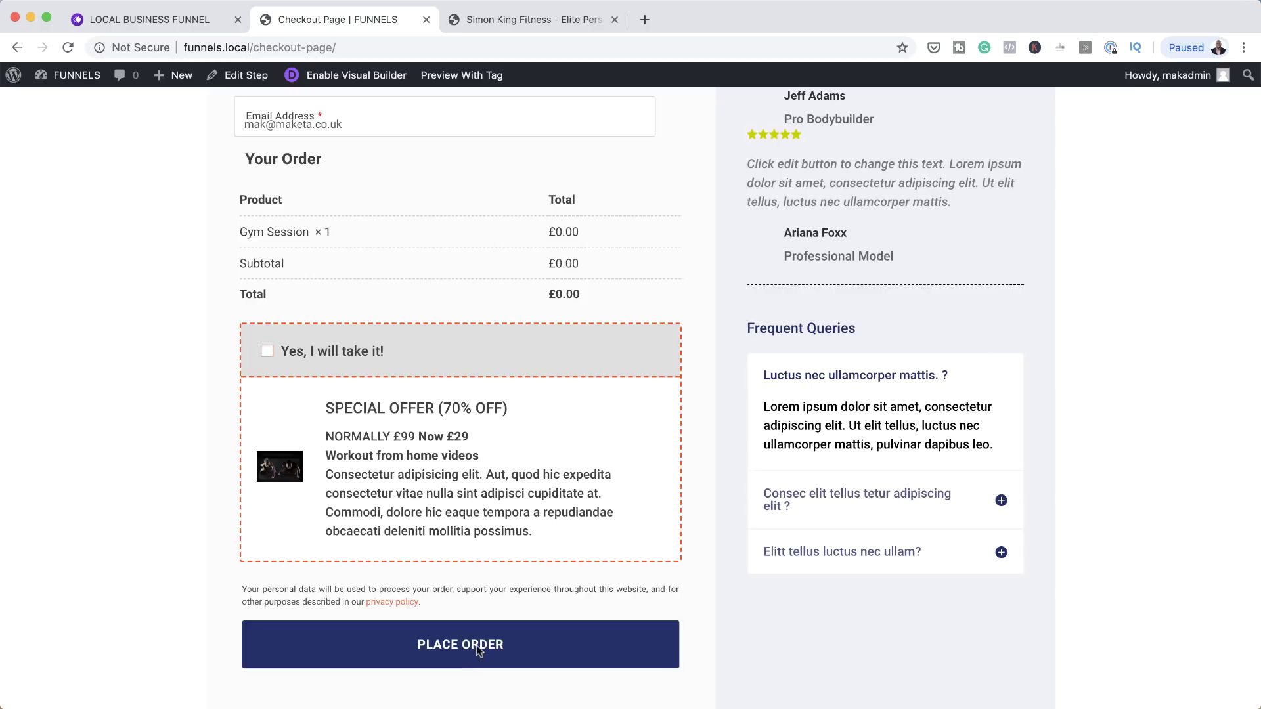
left_click(475, 645)
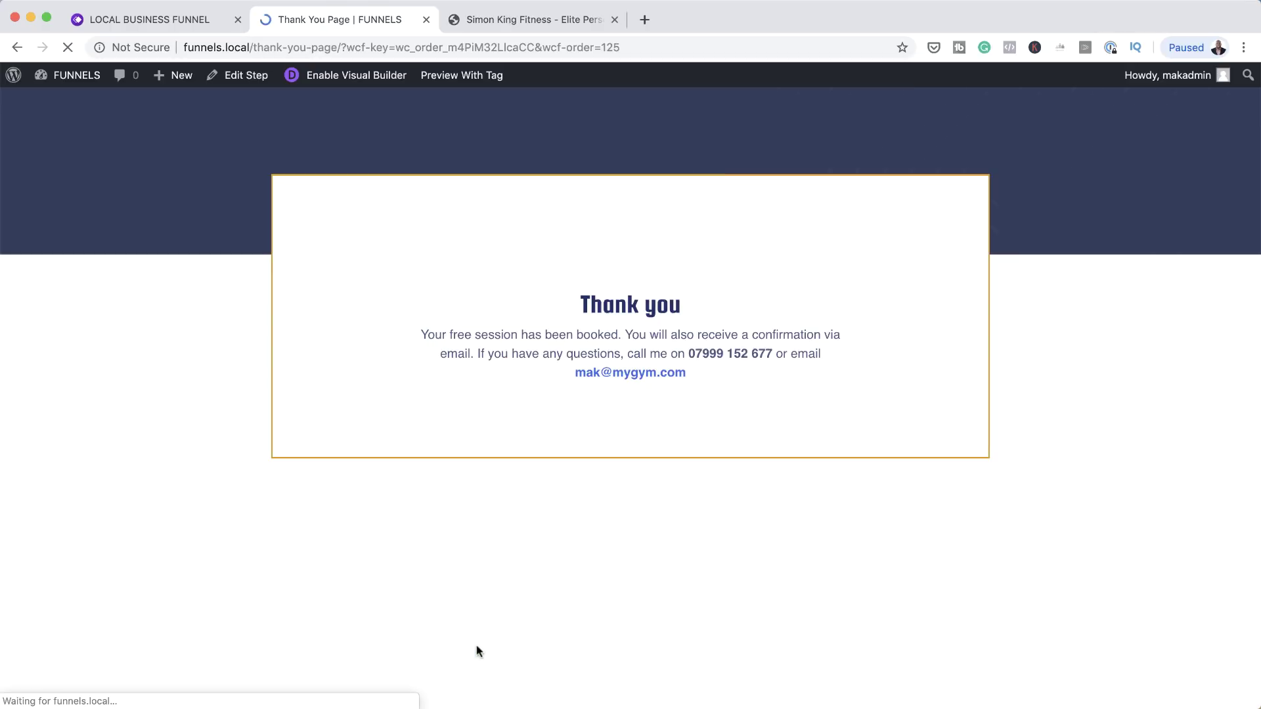
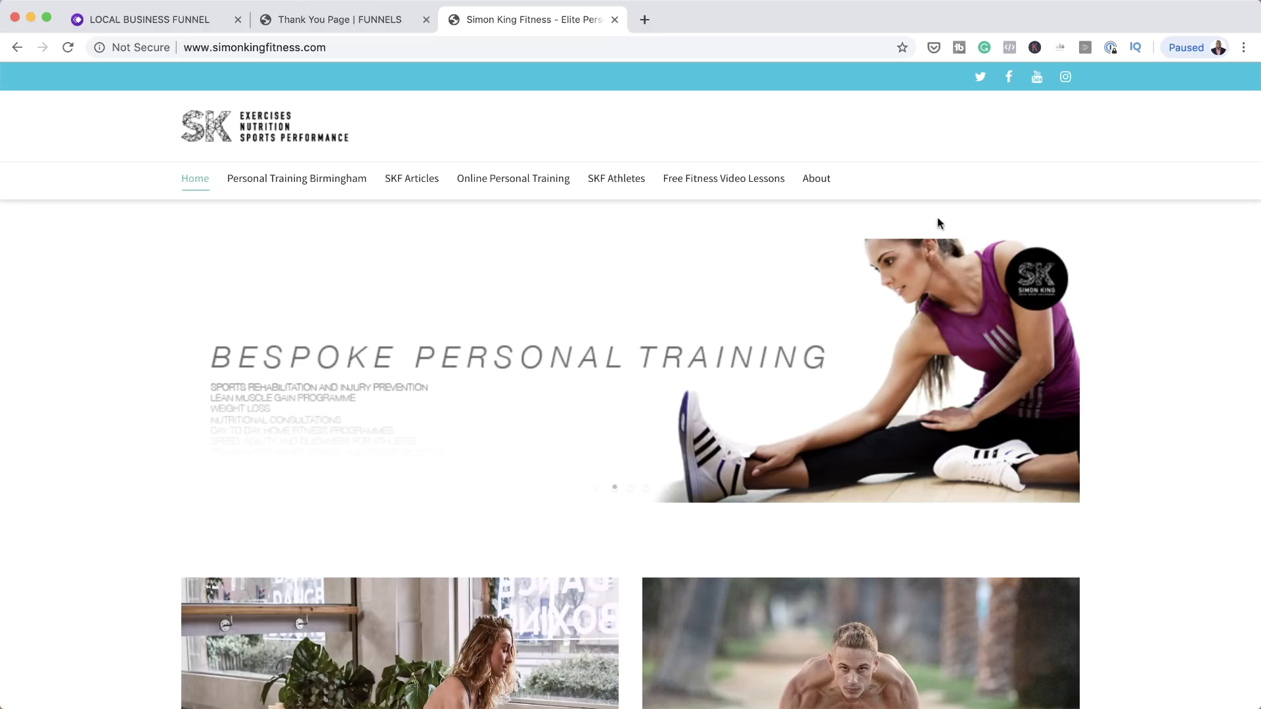
left_click(366, 22)
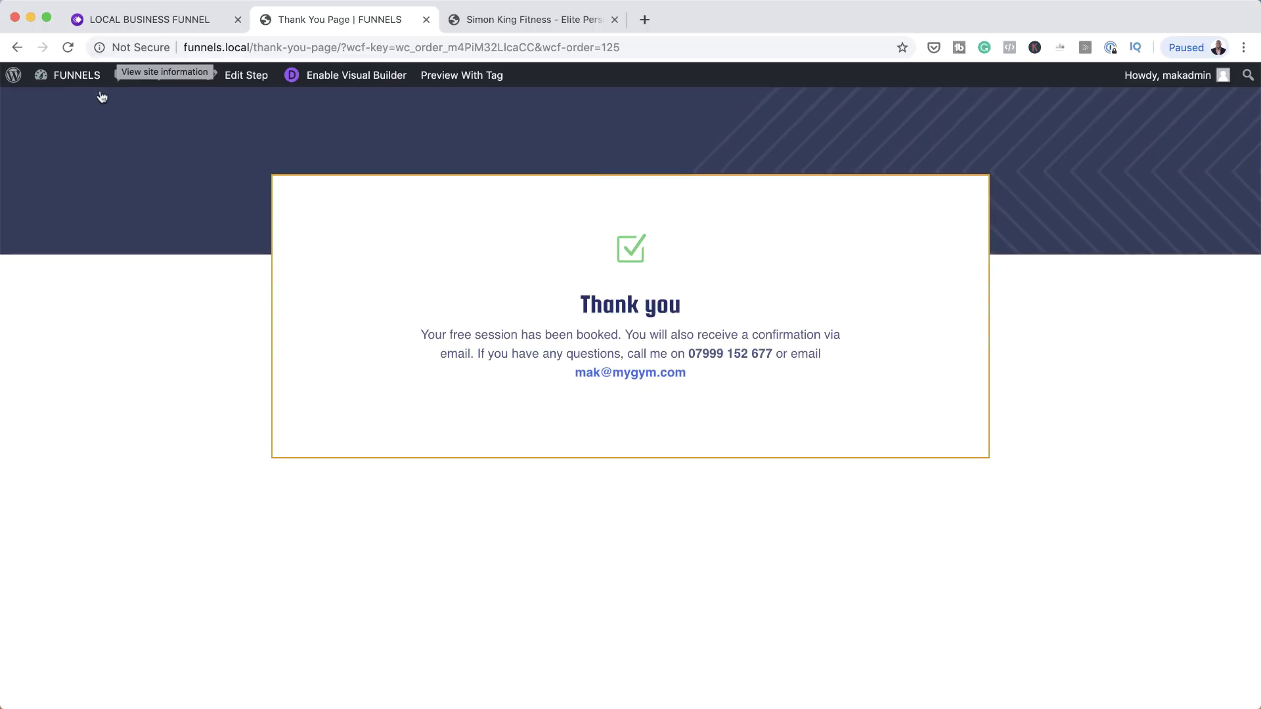
- Return to the dashboard, open the Free Session flow in CartFlows and view its analytics
mouse_move(87, 96)
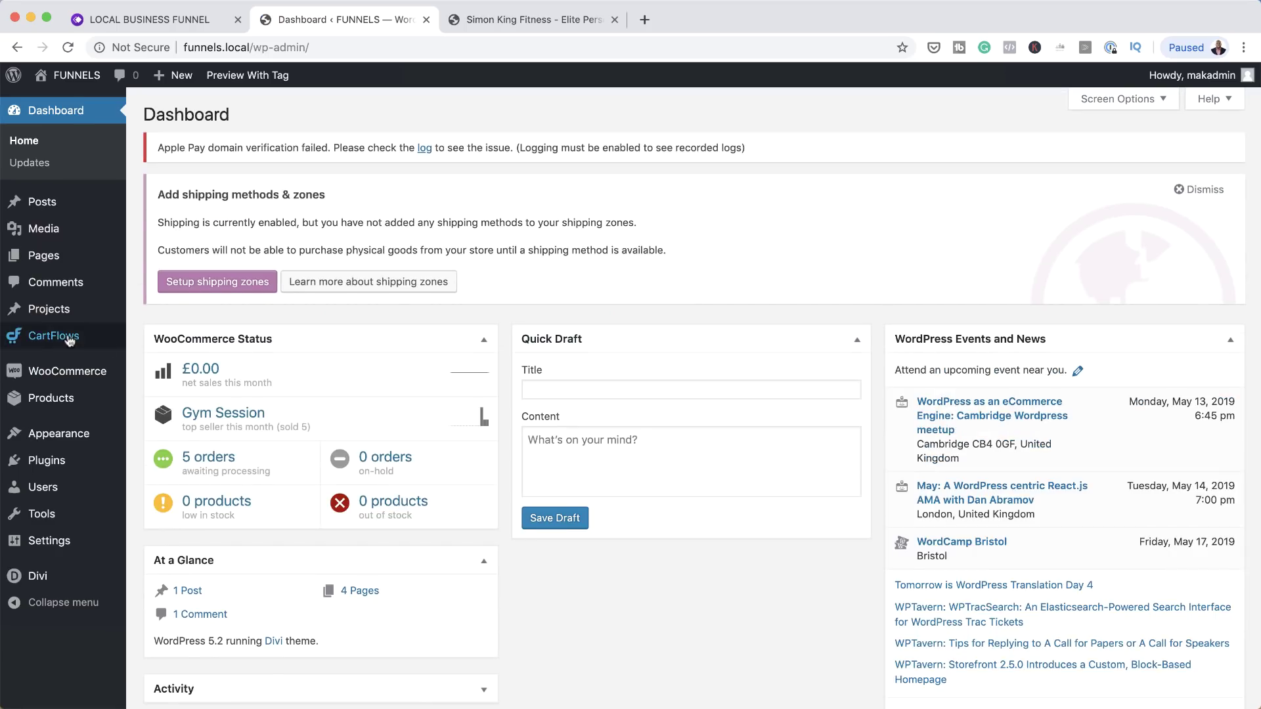
mouse_move(66, 341)
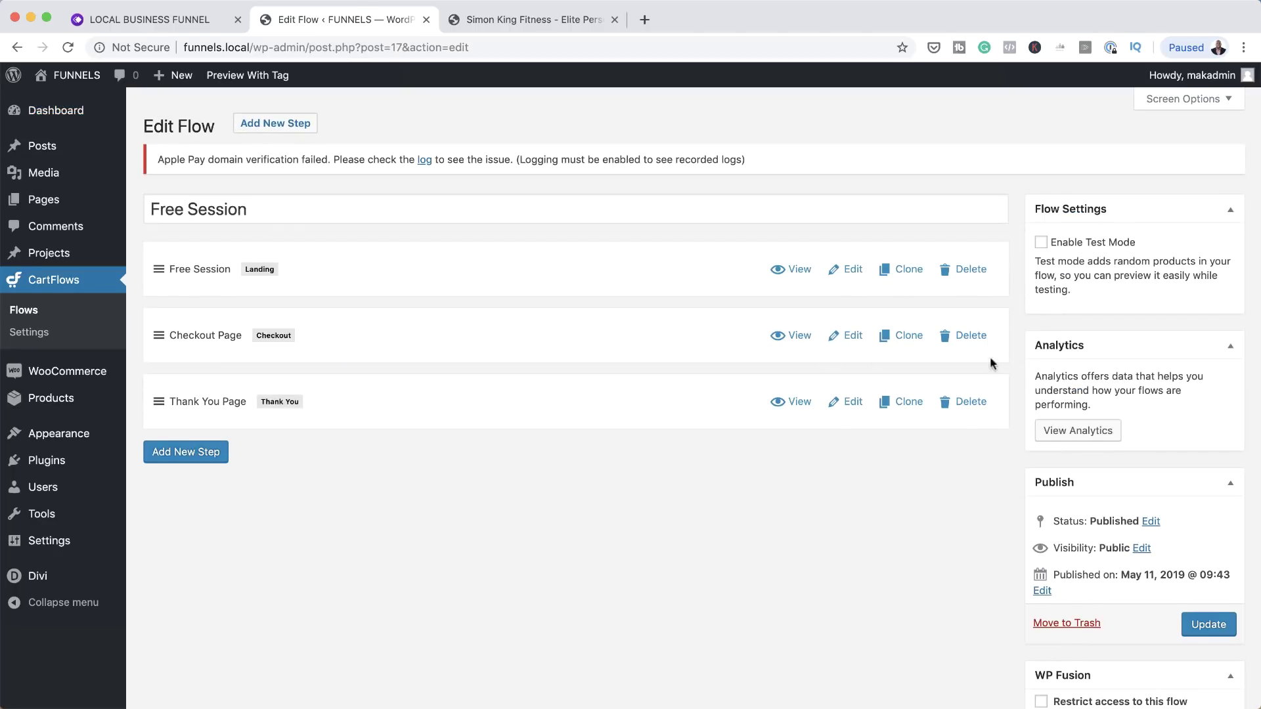
left_click(1075, 433)
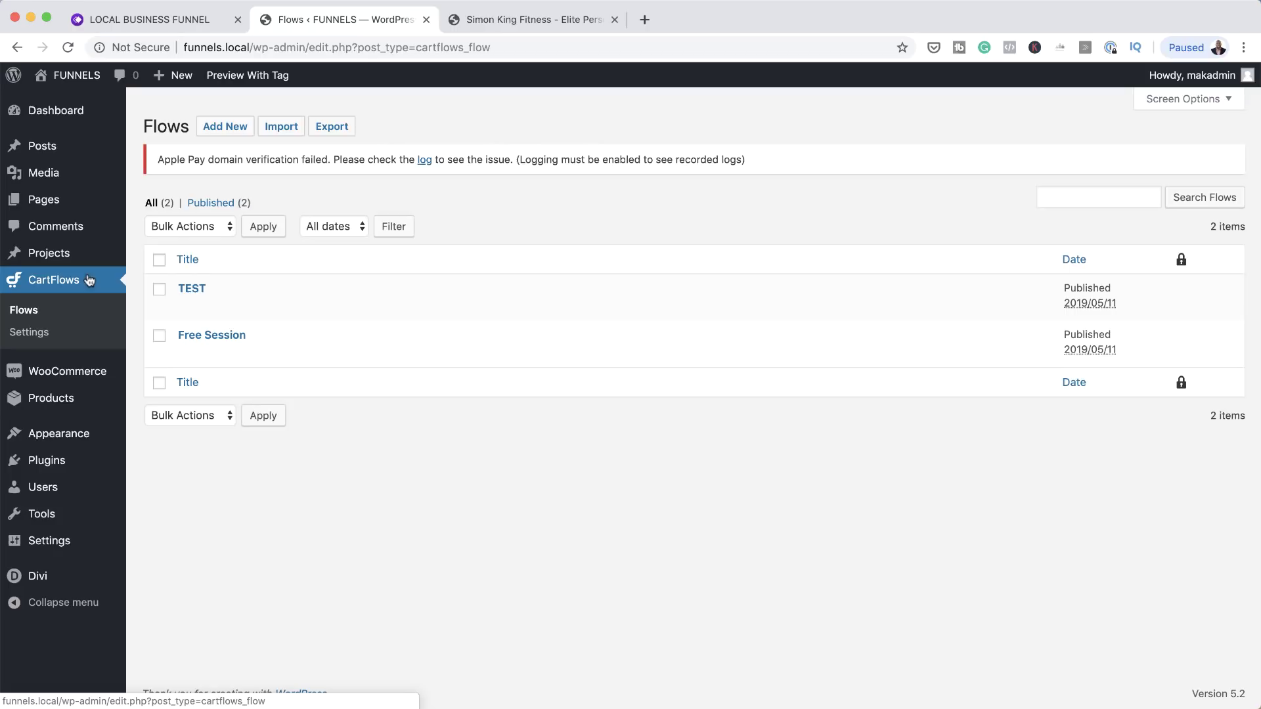
- Open the list of all store products and review the items and prices used in the funnel
mouse_move(74, 381)
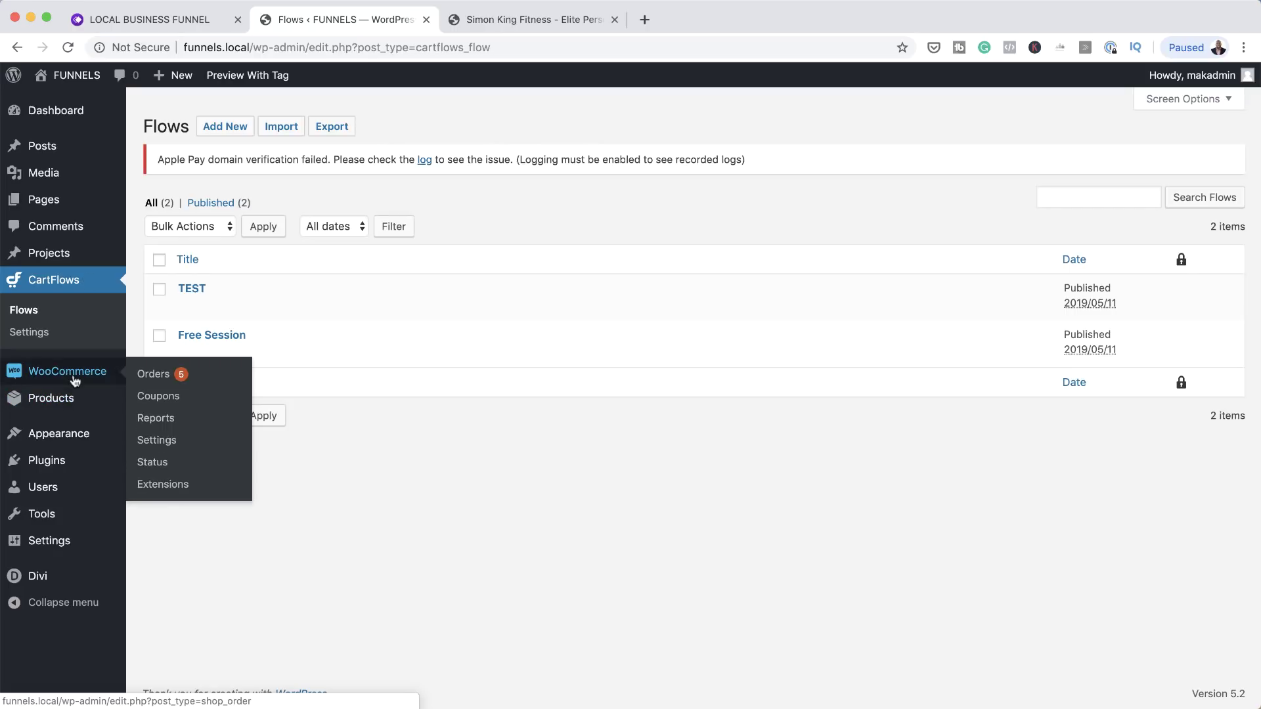
mouse_move(67, 404)
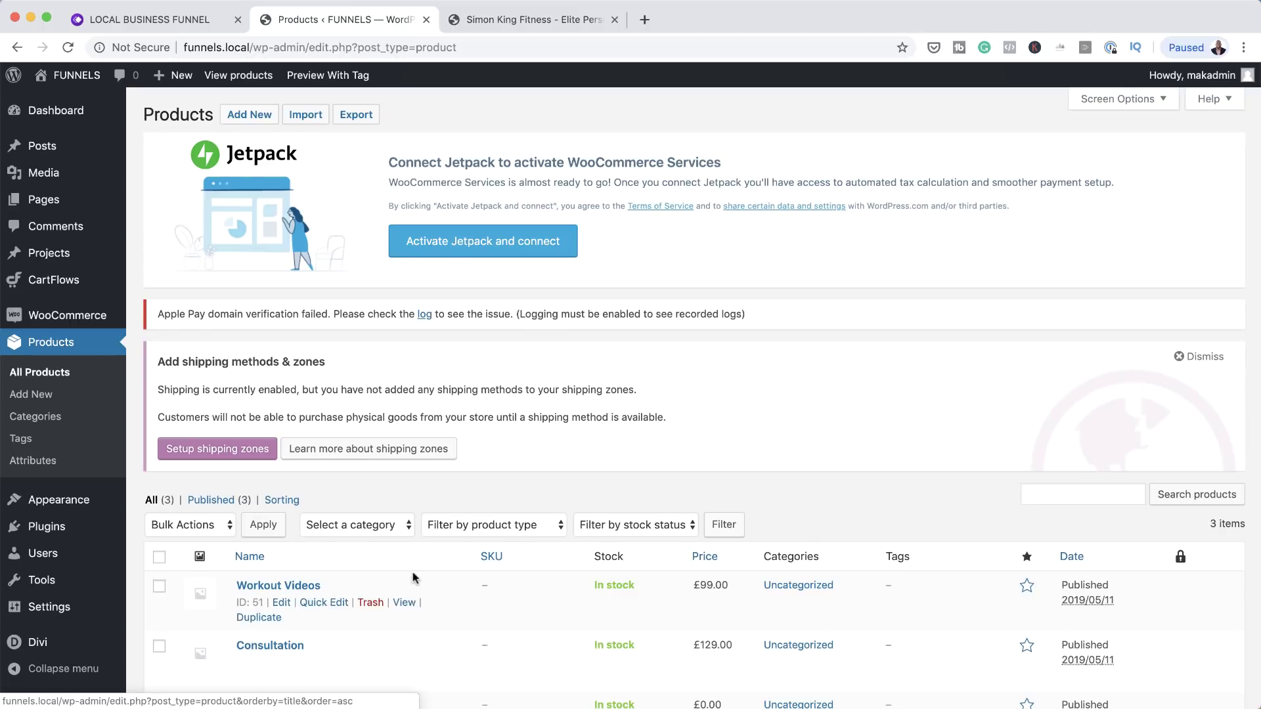
scroll(413, 575, "down", 3)
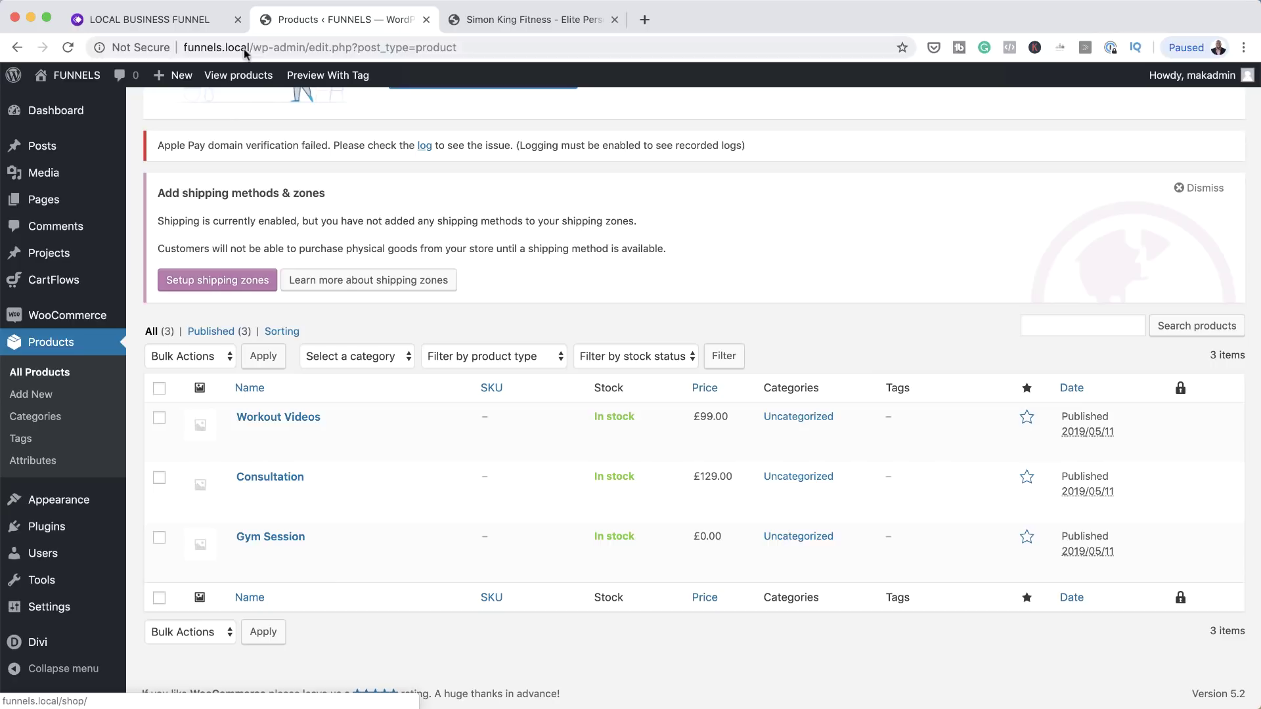
scroll(336, 405, "up", 2)
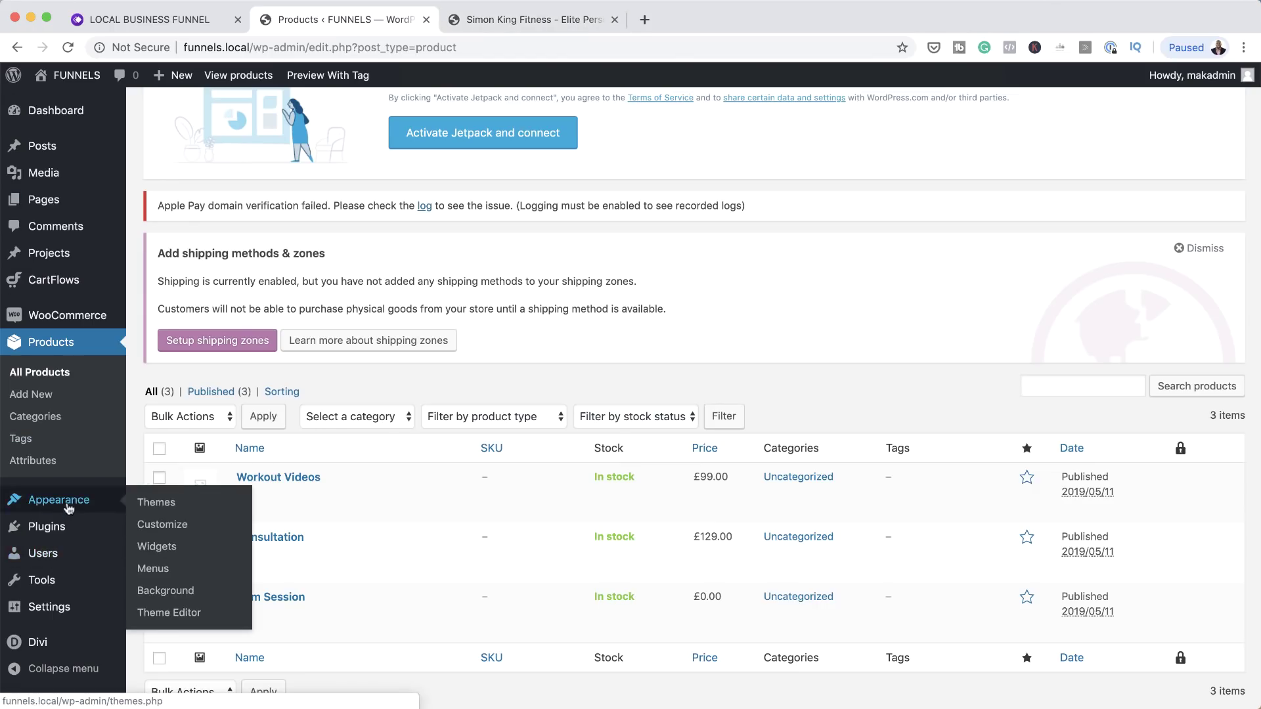
- In the reading settings, set the static homepage to Free Session ( #18 - CartFlows ) and save the changes
mouse_move(64, 612)
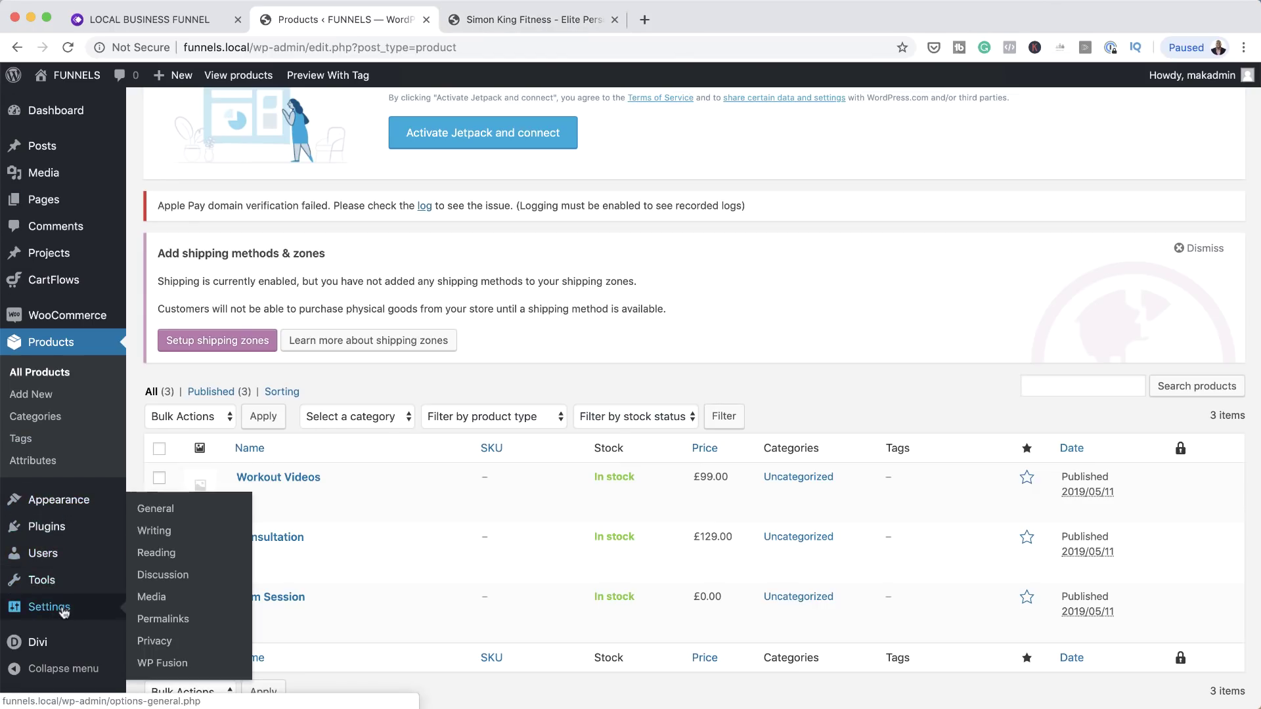
left_click(157, 553)
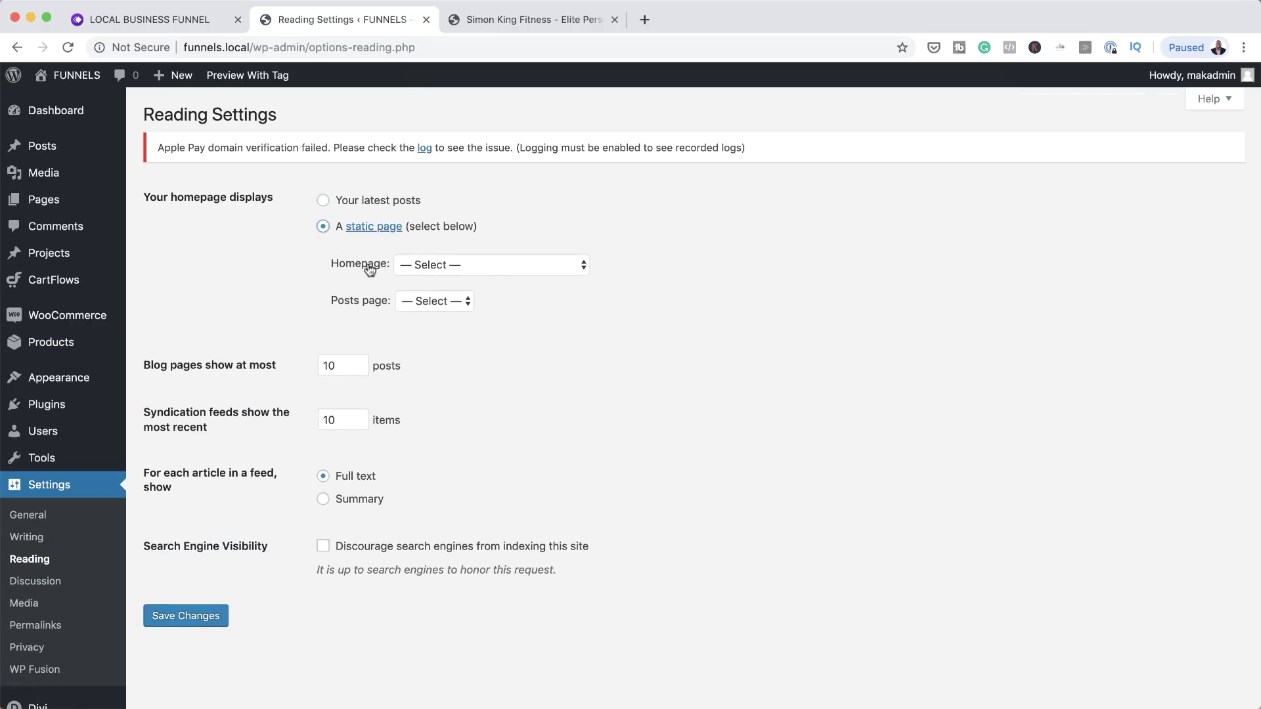
left_click(492, 265)
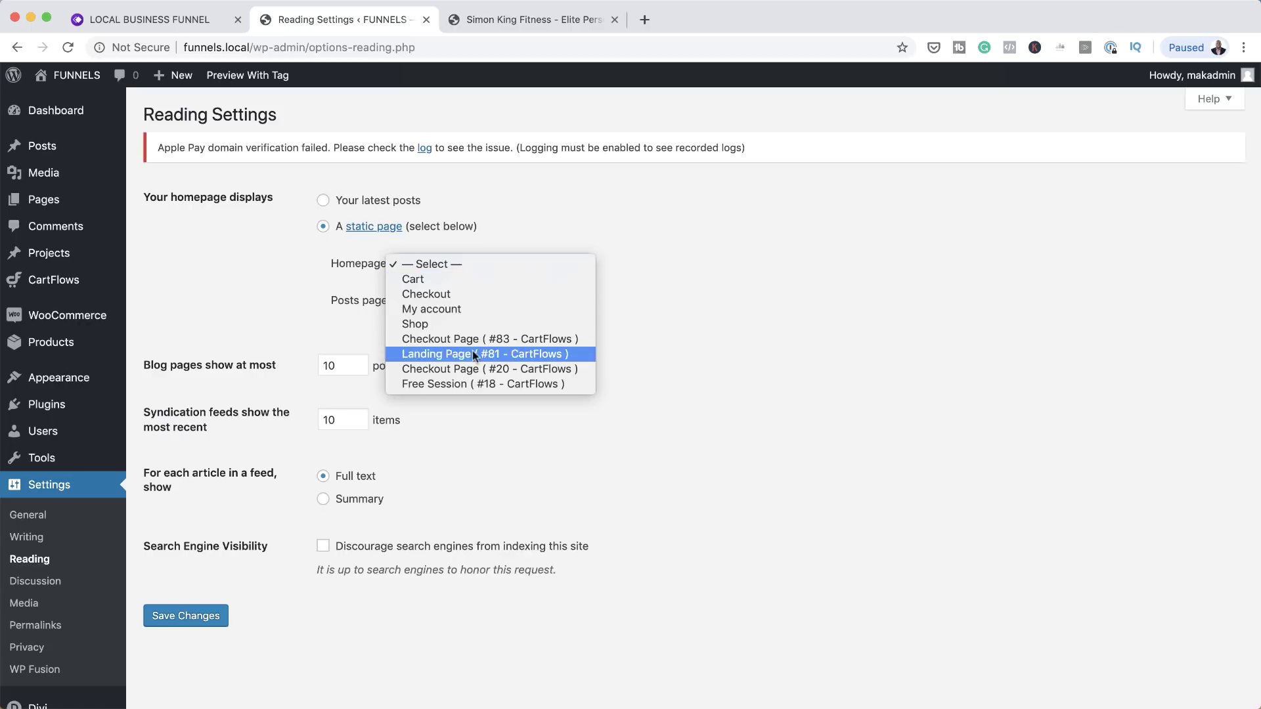
left_click(453, 384)
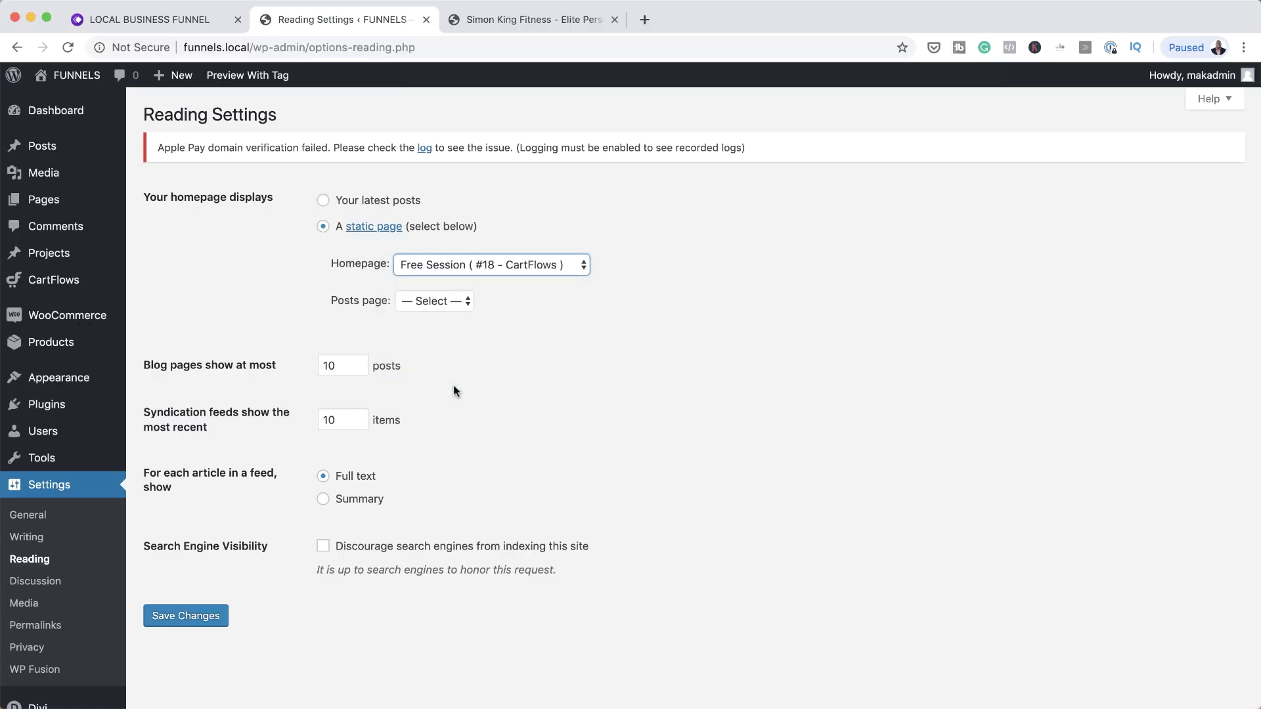
left_click(210, 623)
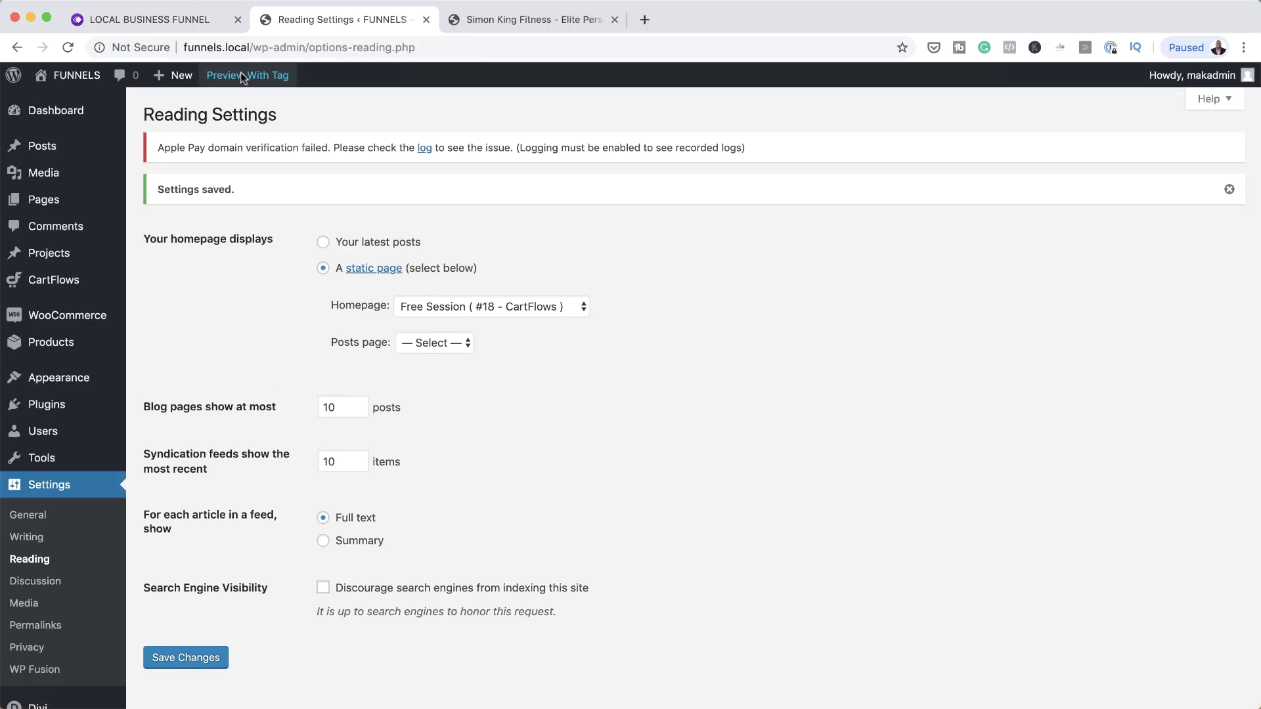
- Load the site's root address funnels.local and review the front page down to the customer reviews
left_click_drag(249, 48, 434, 58)
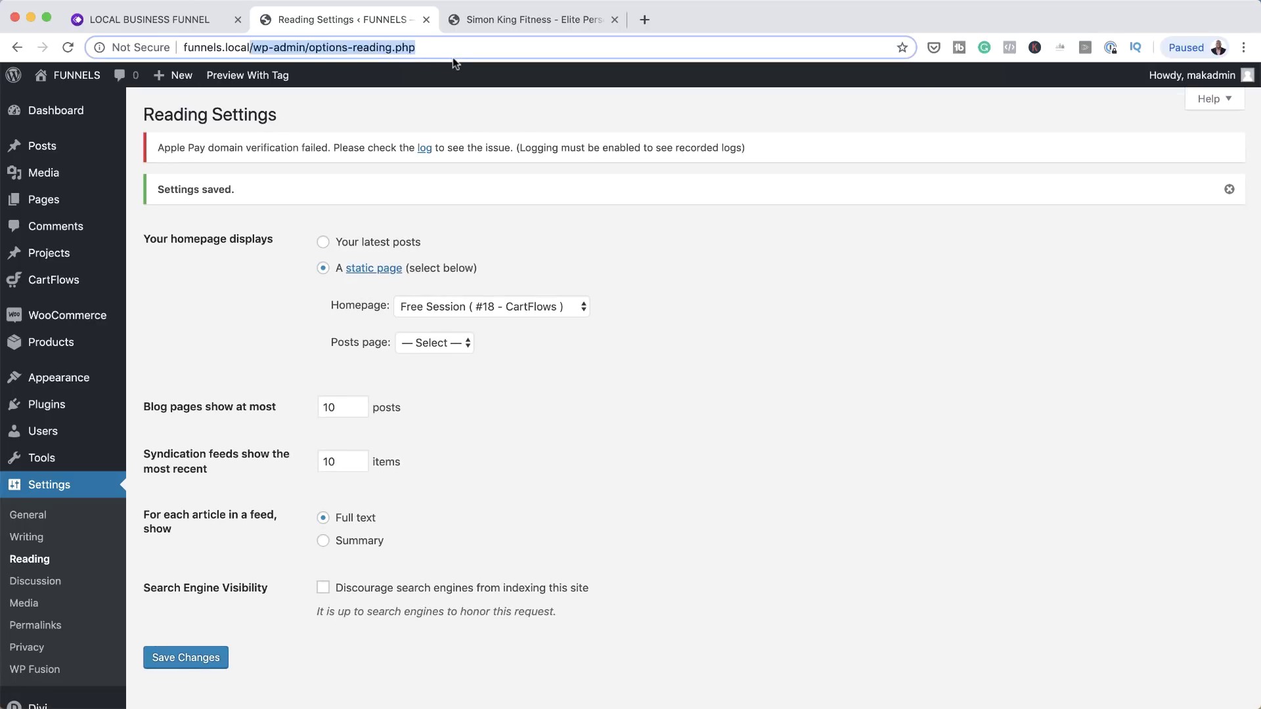
key("BackSpace")
key("Return")
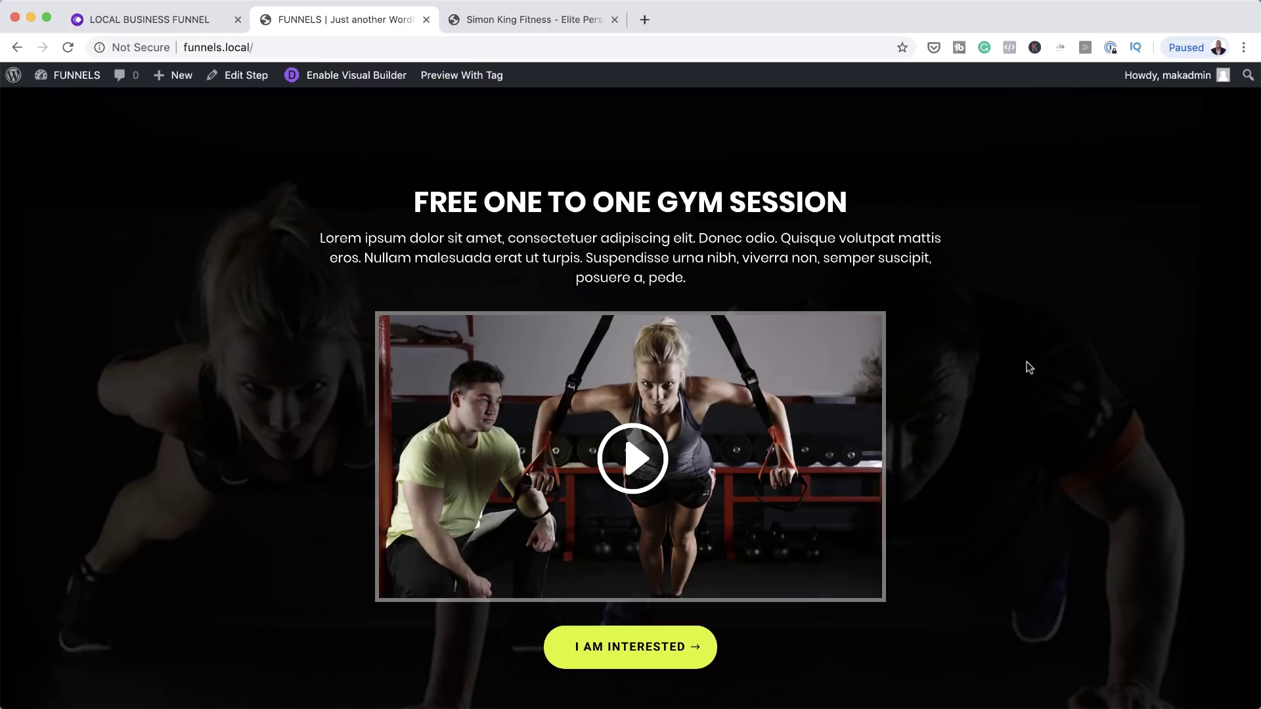
scroll(1083, 466, "down", 5)
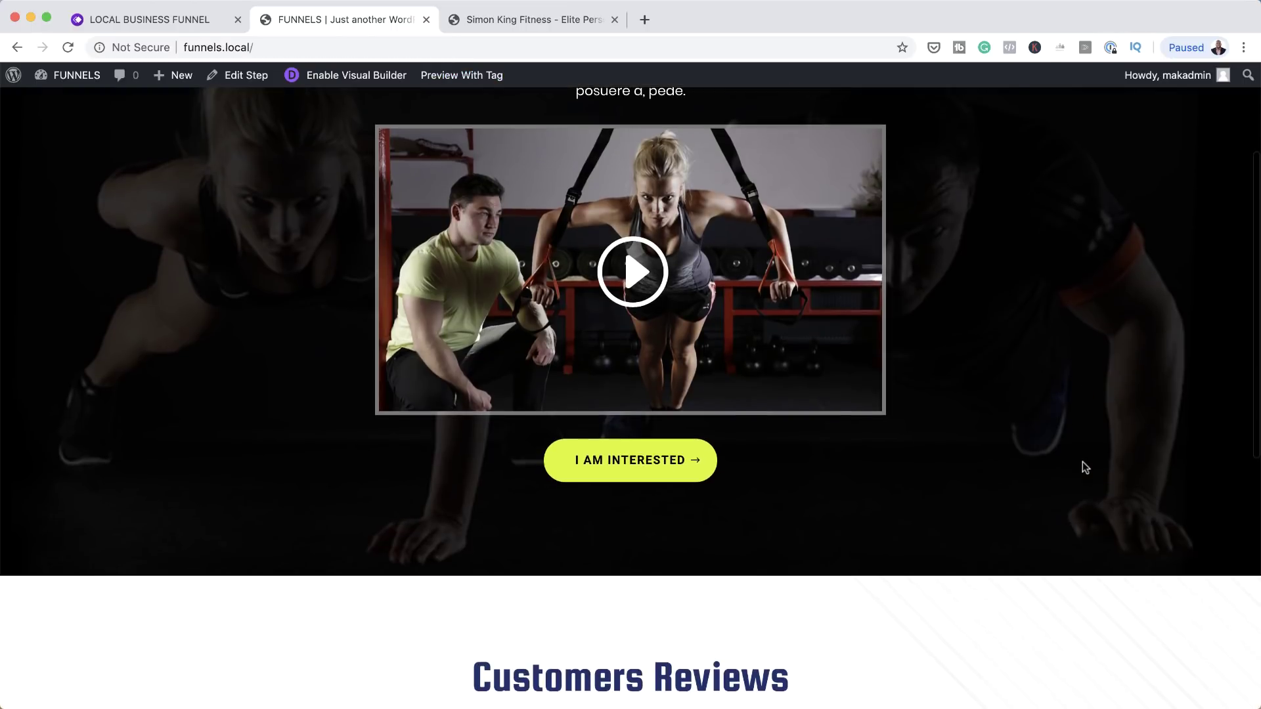
scroll(1084, 466, "down", 6)
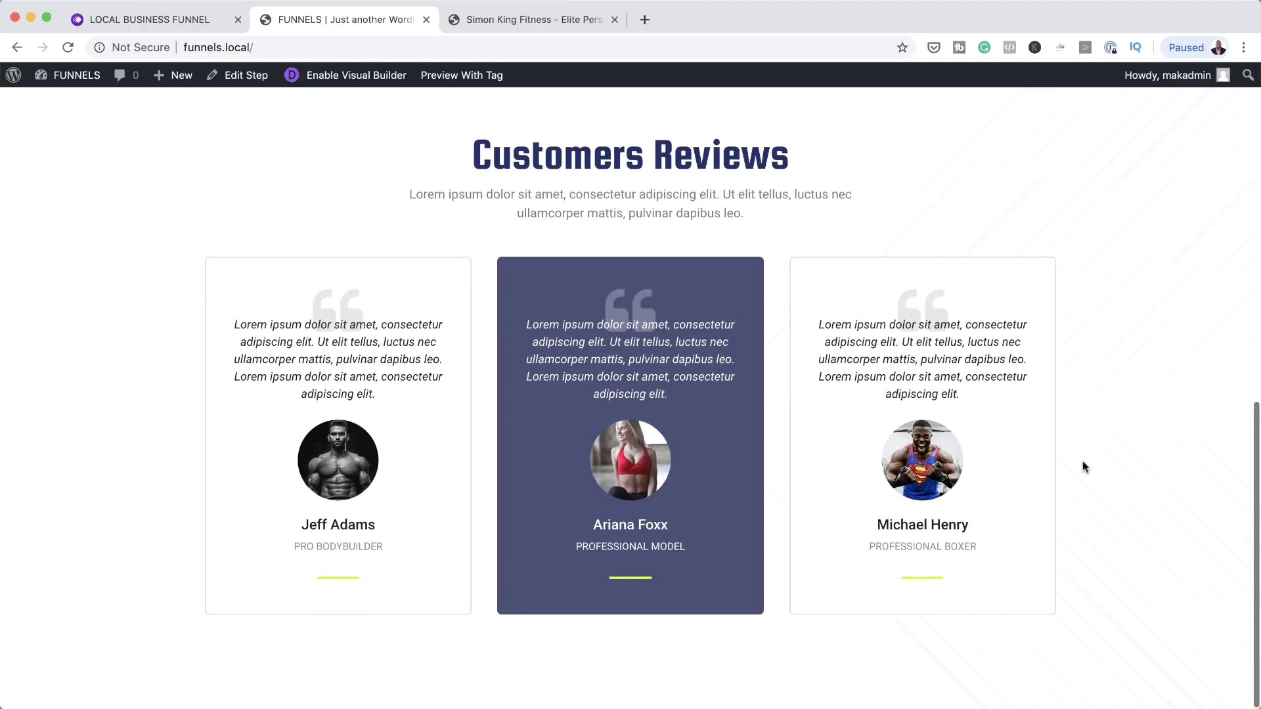
scroll(1084, 466, "up", 10)
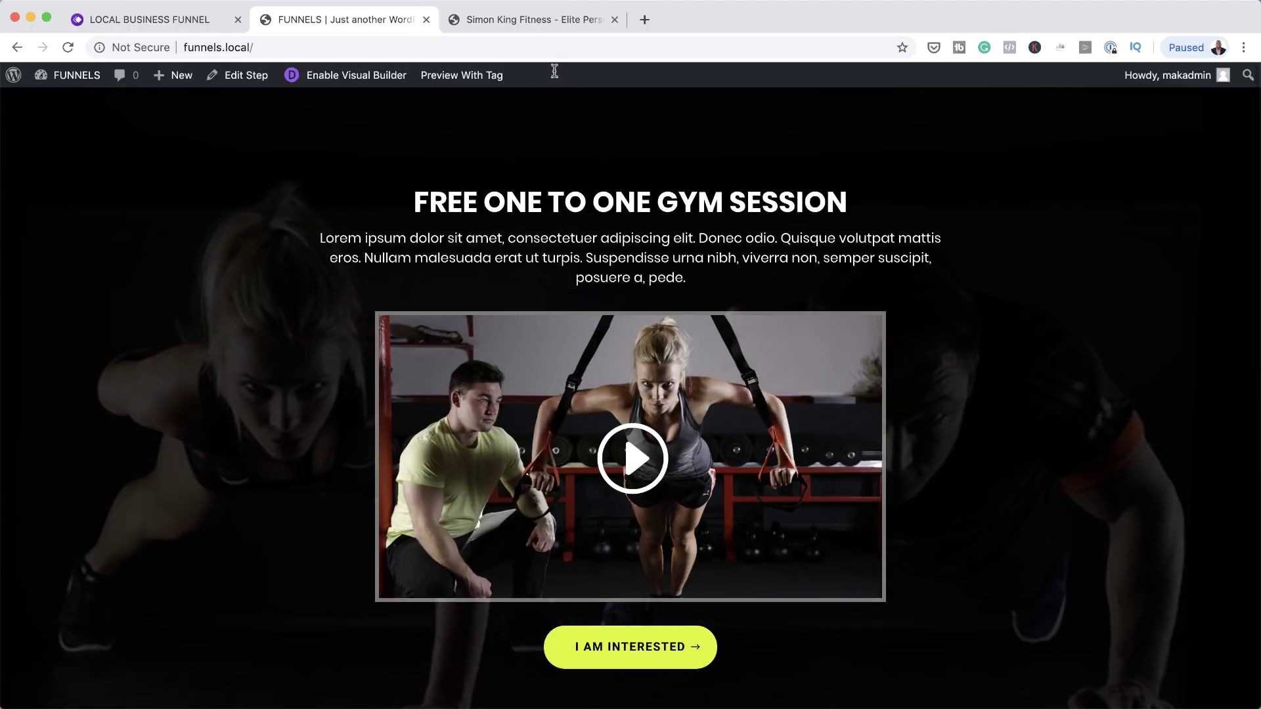
- Compare the Simon King Fitness homepage with the funnel's front page, including its video section and customer reviews
left_click(552, 25)
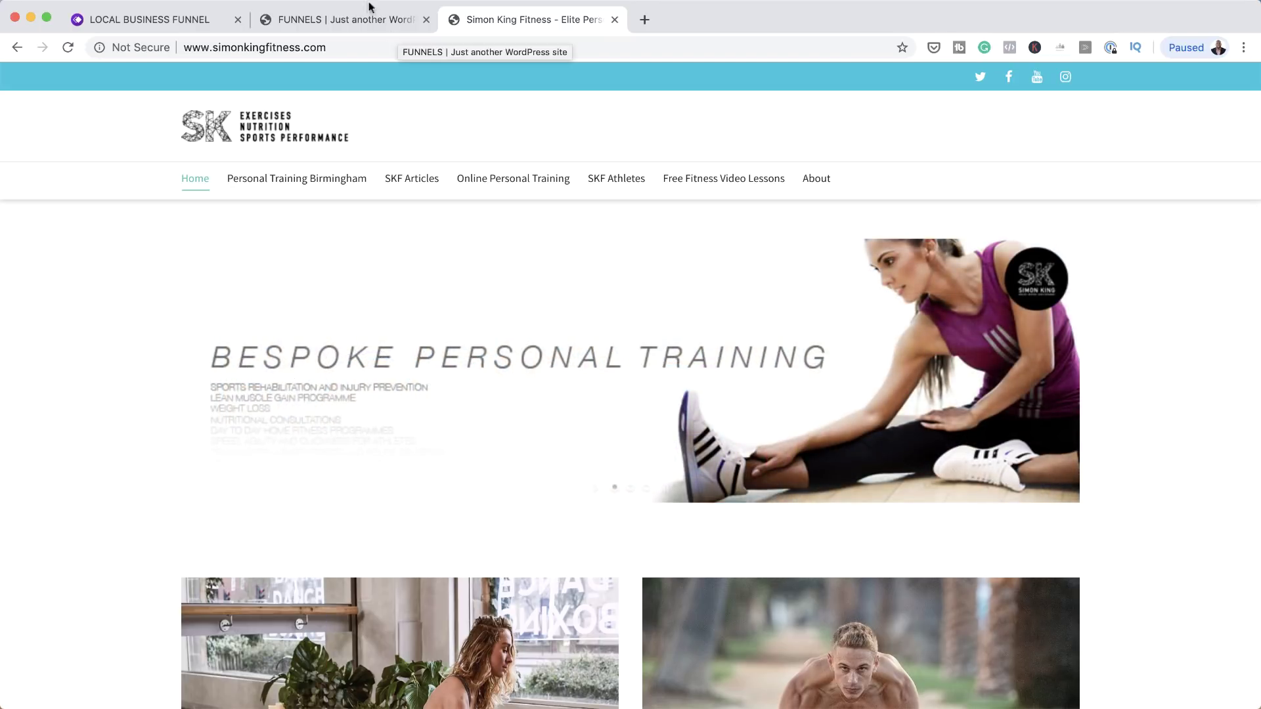
left_click(370, 20)
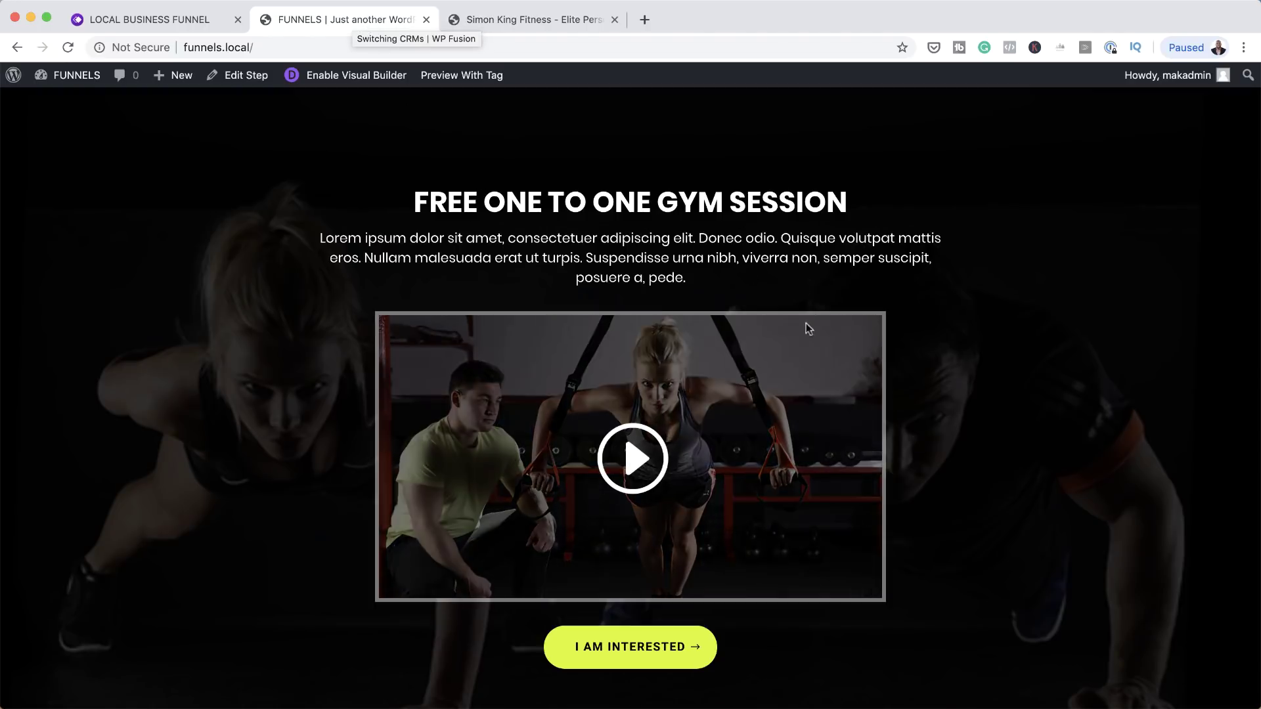
scroll(965, 529, "down", 10)
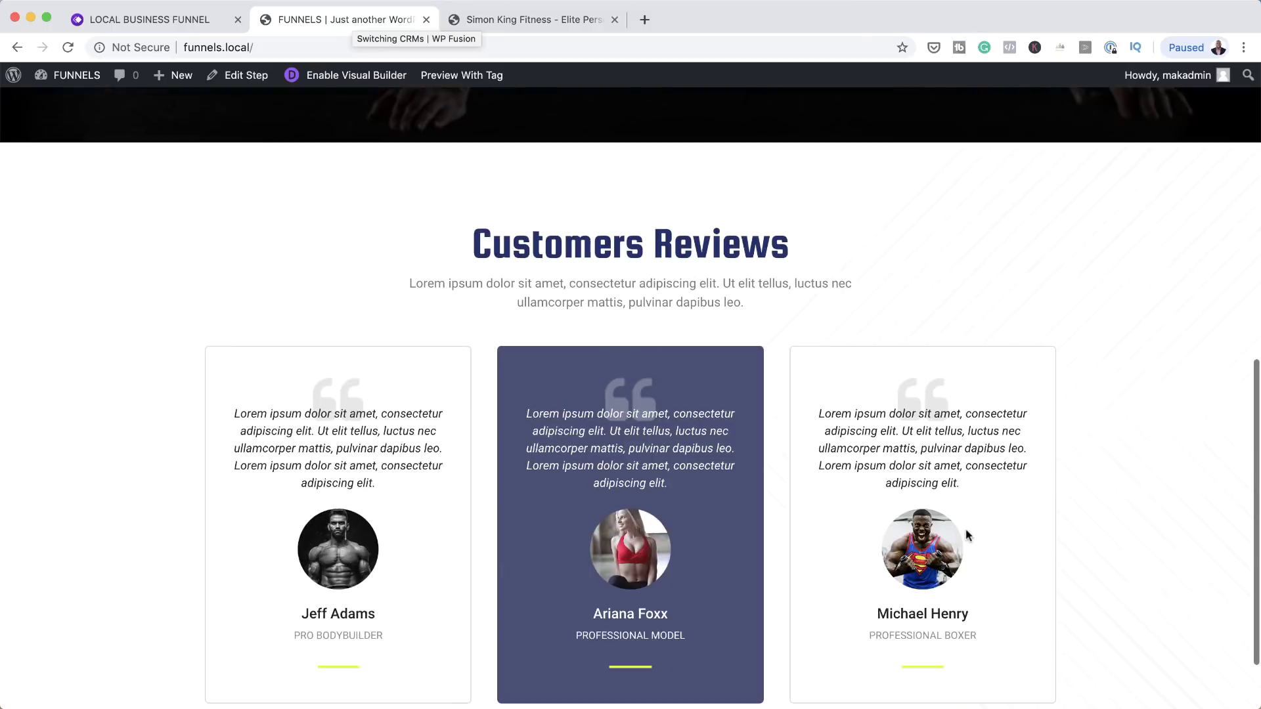
scroll(967, 531, "down", 1)
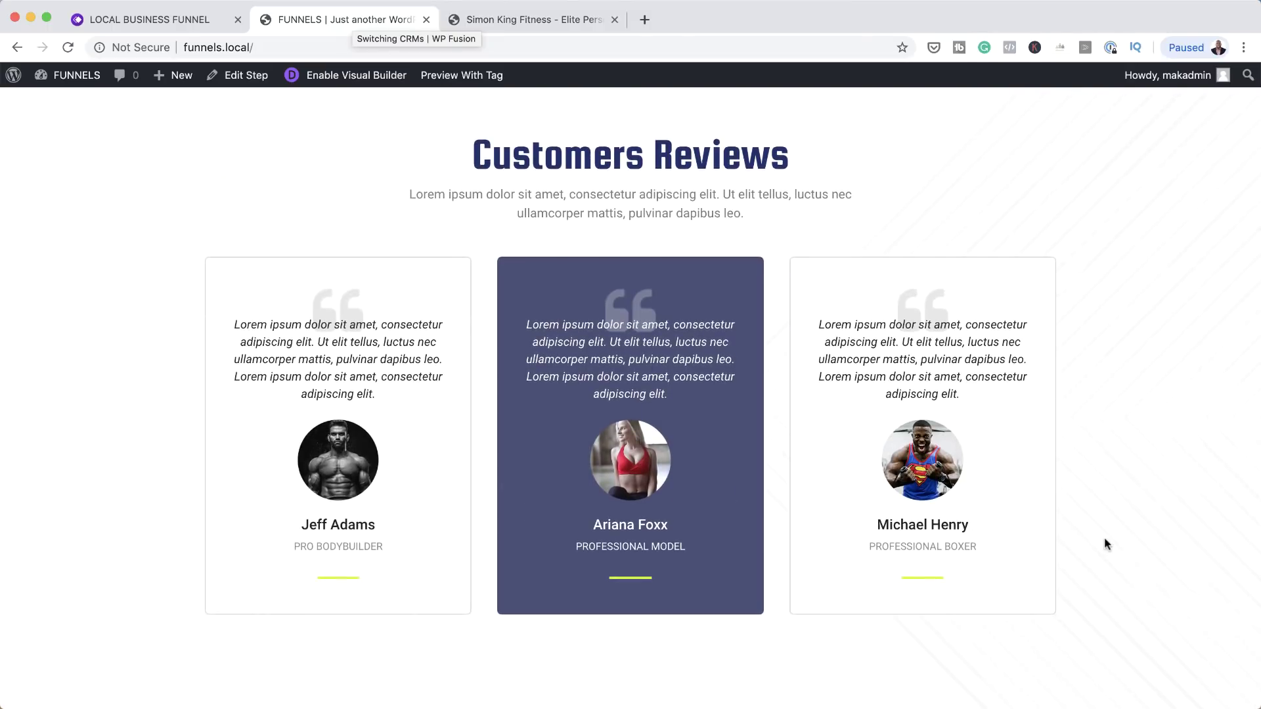
scroll(1107, 544, "up", 11)
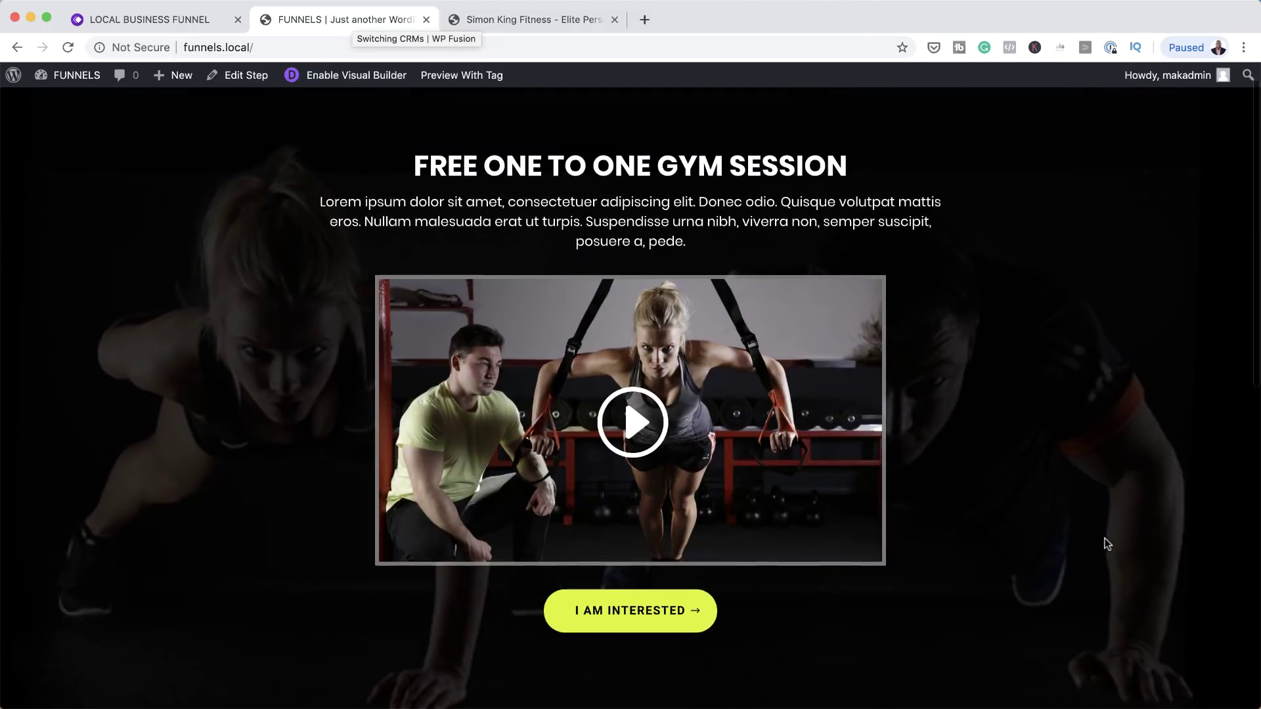